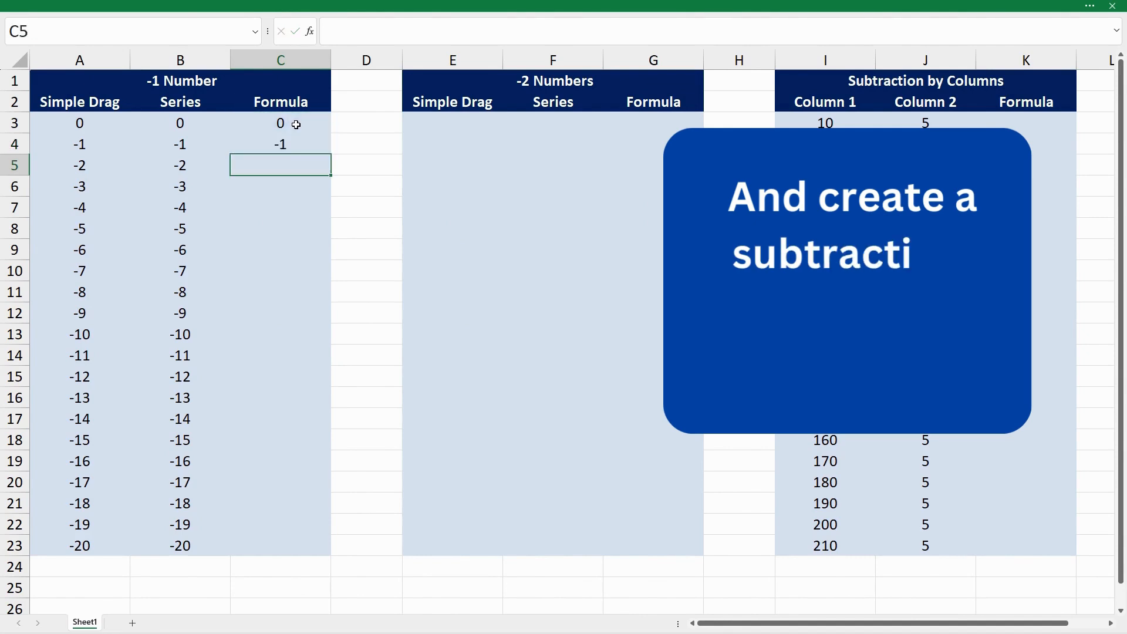
Step: Copy the formula in C4 down the -1 Number table's Formula column to row 23
left_click_drag(332, 154, 307, 558)
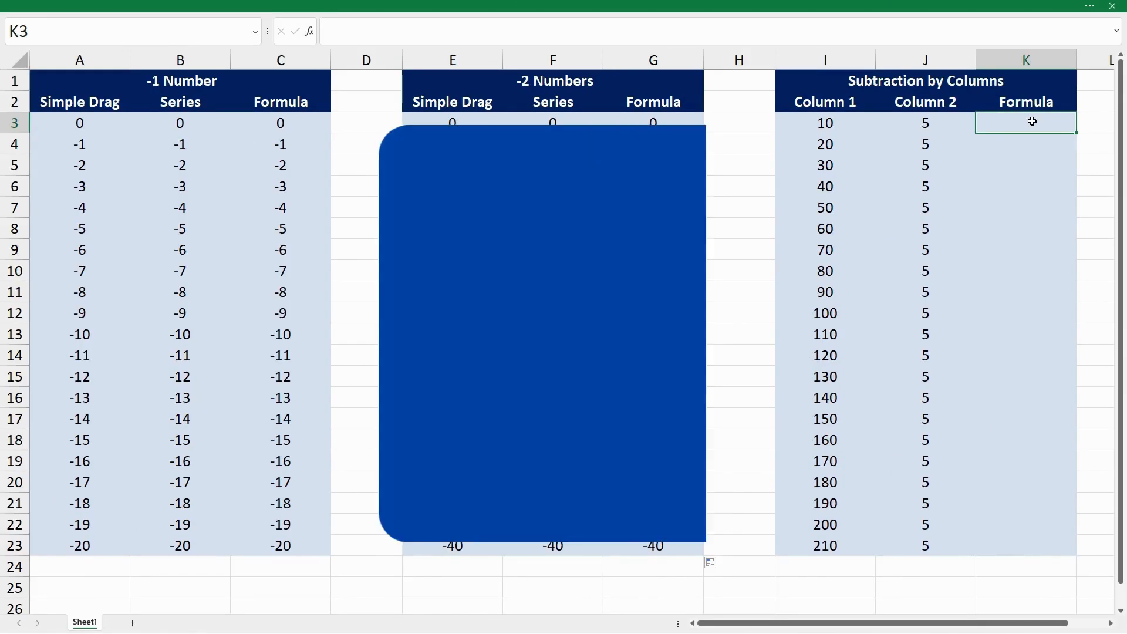
Step: Enter =I3-J3 in K3 to subtract Column 2 from Column 1, and fill it down to K23
type("=")
left_click(838, 125)
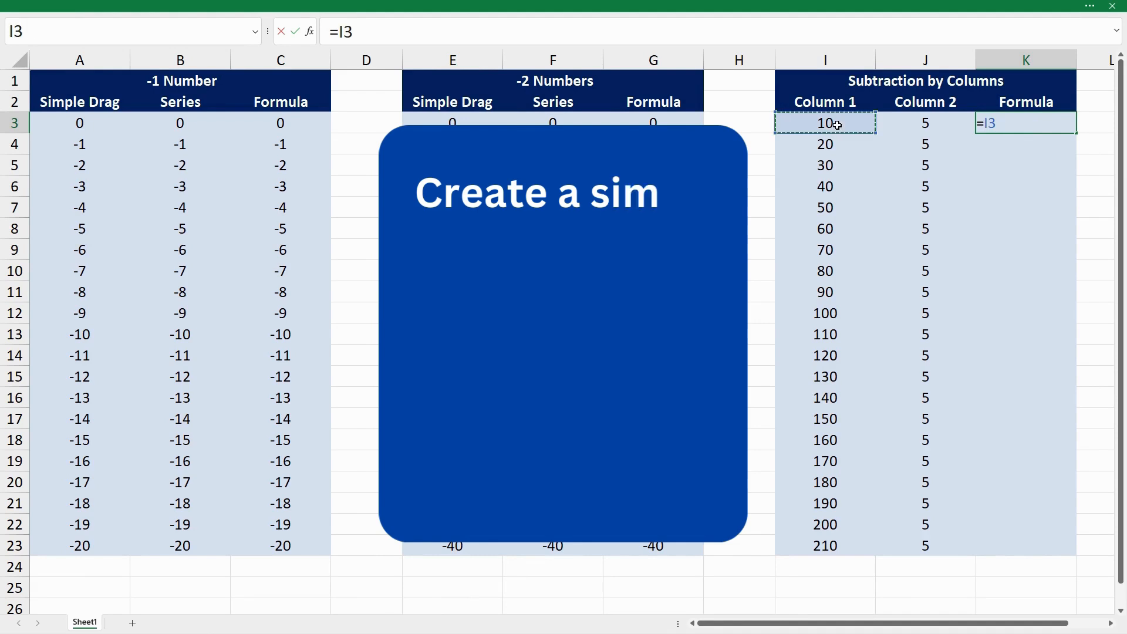
type("-")
left_click(923, 125)
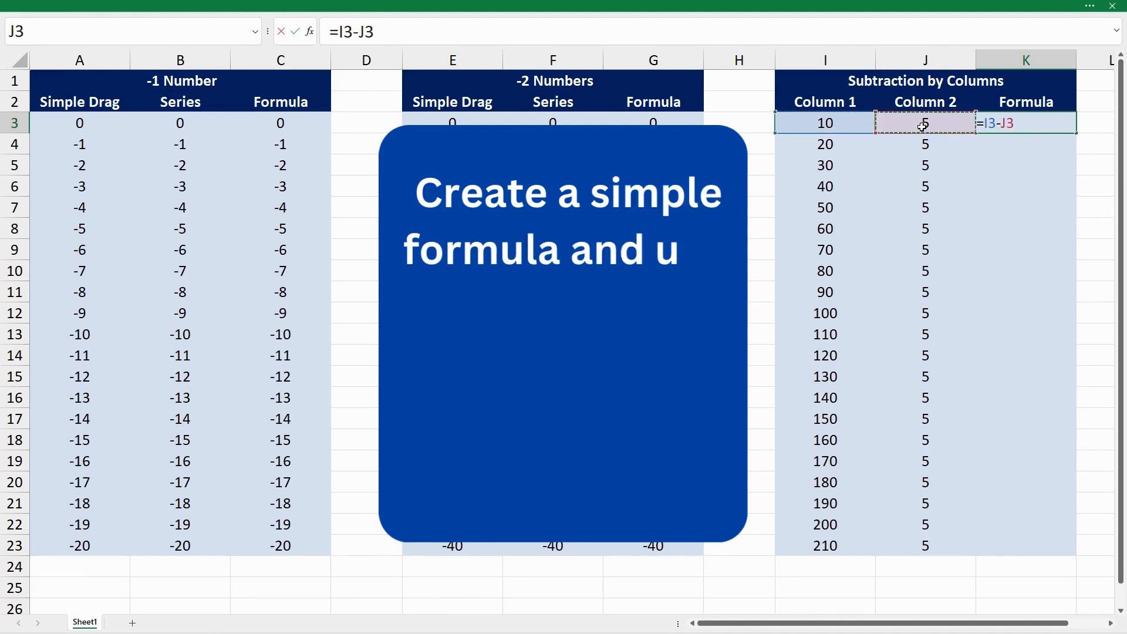
key("Return")
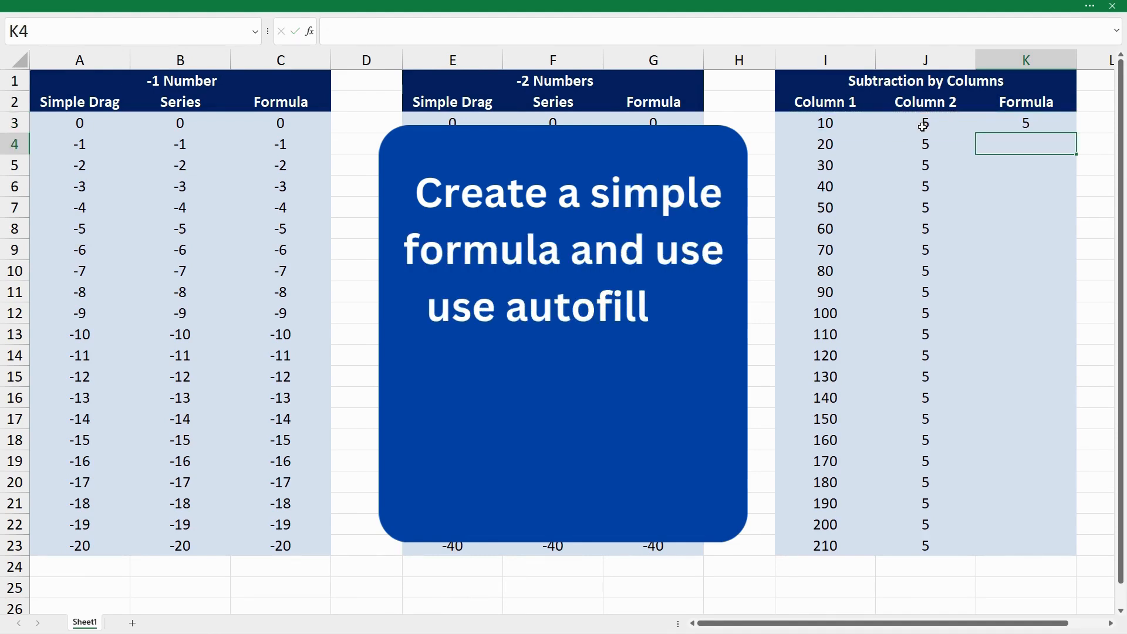
left_click(1039, 124)
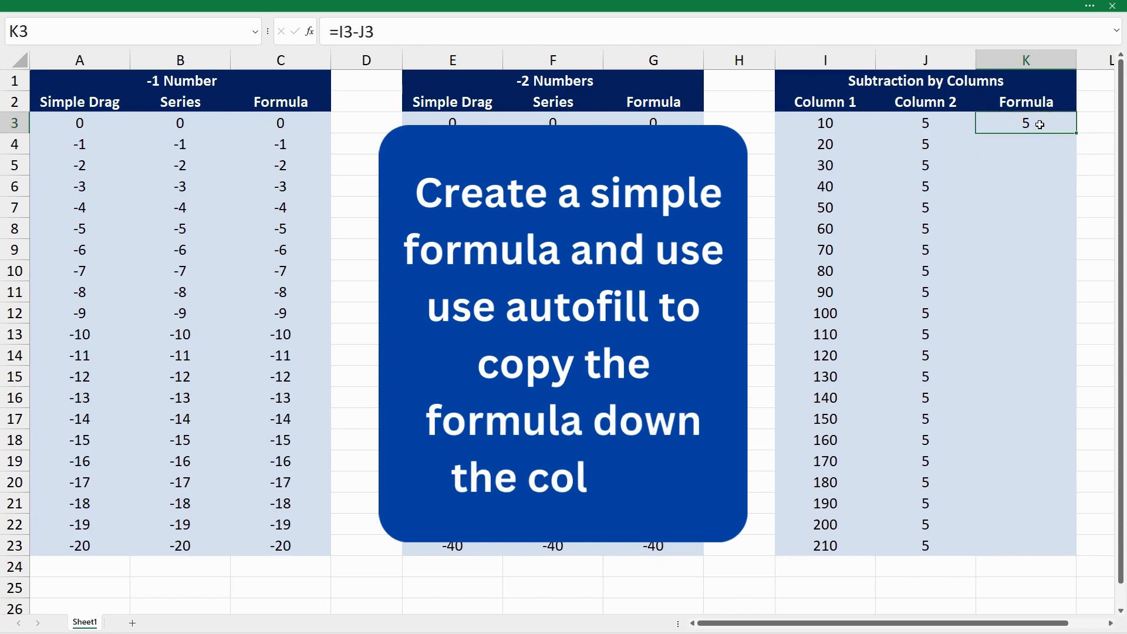
left_click_drag(1077, 134, 1074, 551)
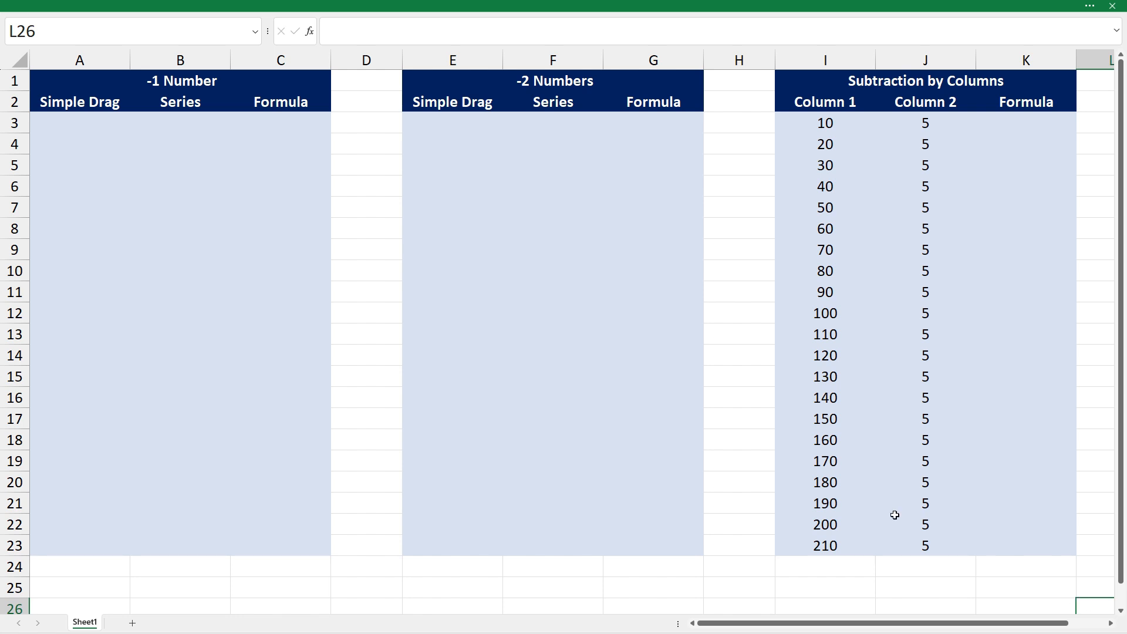
Step: Enter 0 in A3 as the starting value of the -1 Number table's Simple Drag column
double_click(78, 123)
type("0")
key("Return")
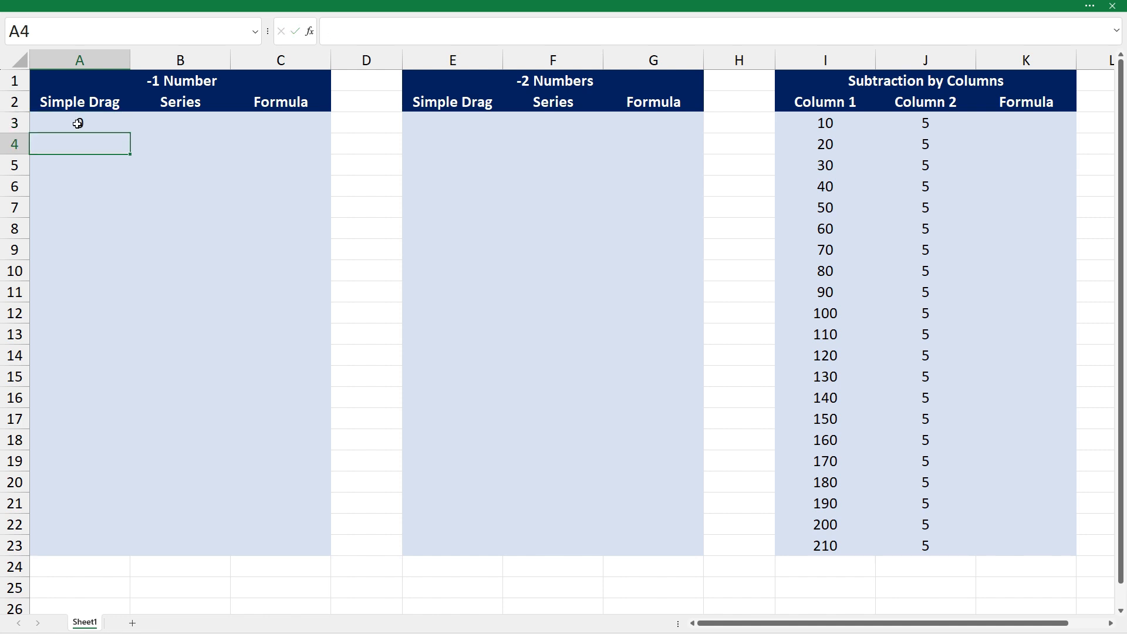
Step: Try filling the single value in A3 down to A23, and undo the fill
left_click(92, 123)
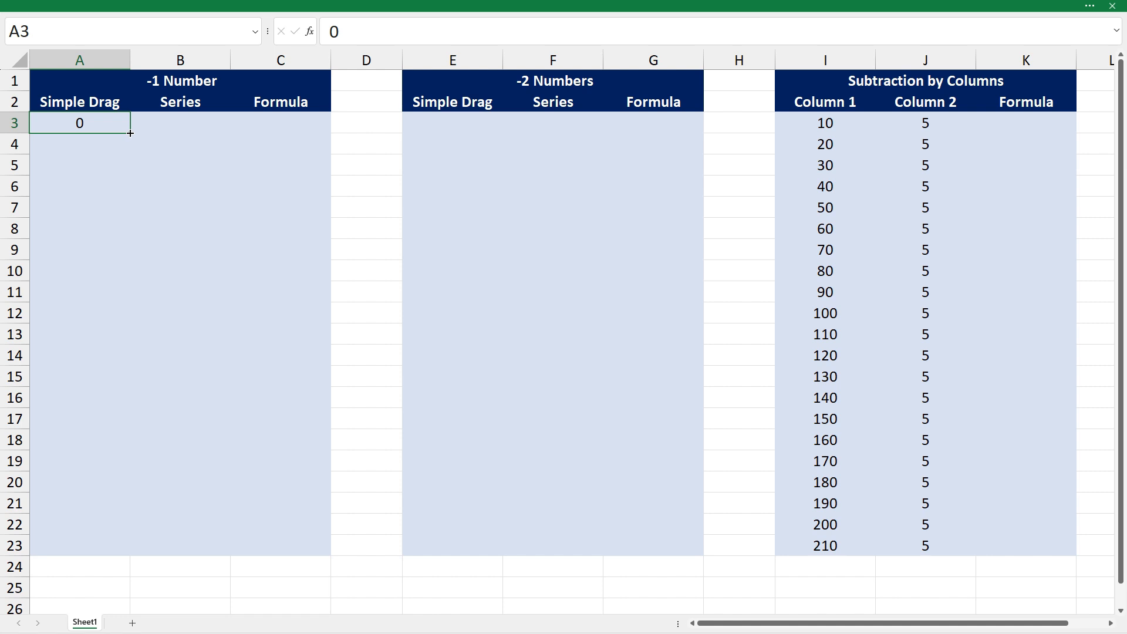
left_click_drag(130, 133, 100, 547)
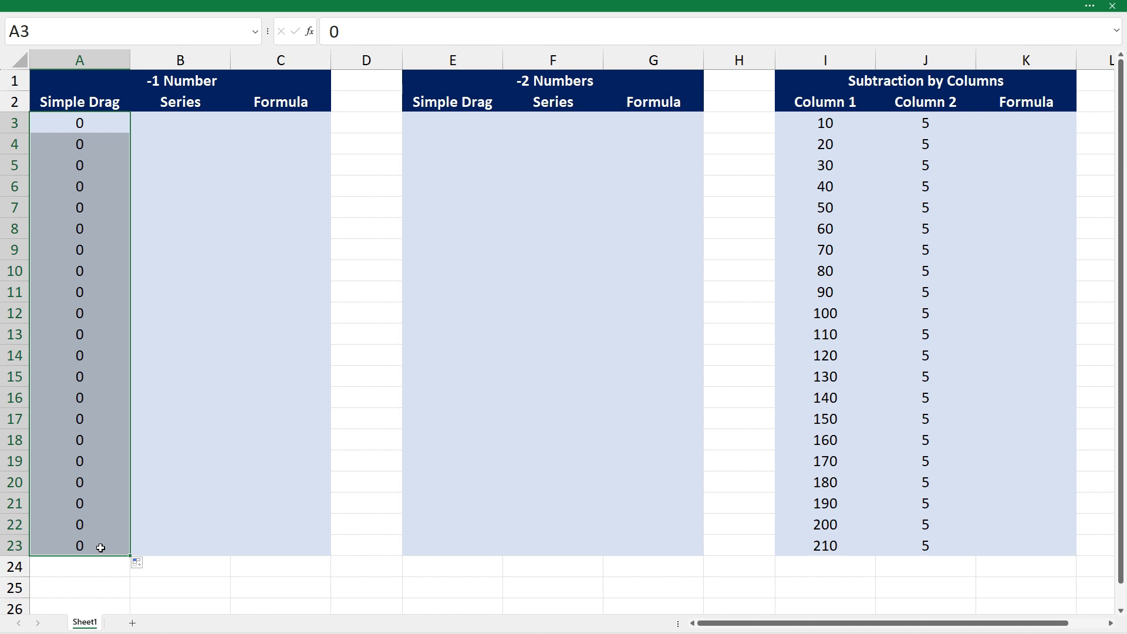
key("ctrl+z")
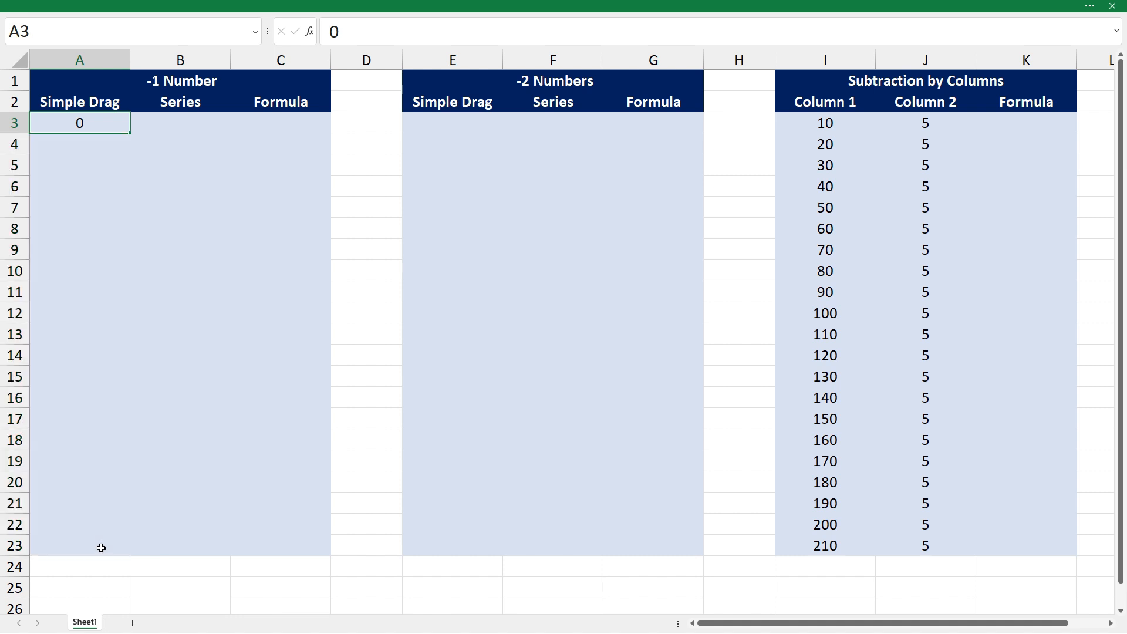
Step: Enter -1 in A4 and extend the pattern from A3:A4 down to A23
left_click(95, 144)
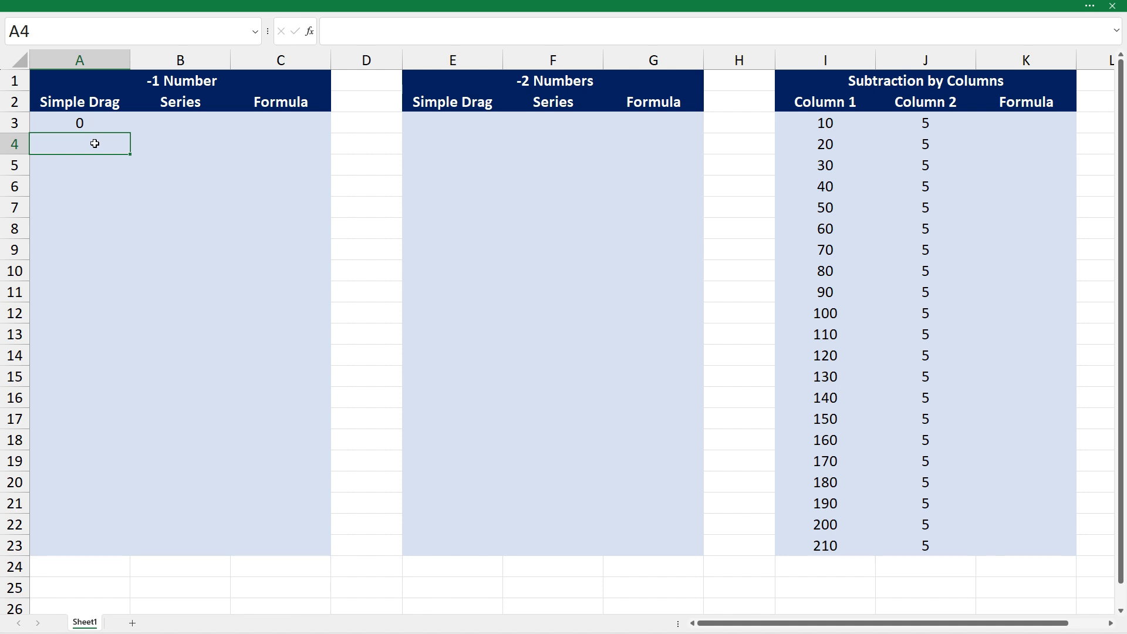
type("-1")
key("Return")
left_click(93, 121)
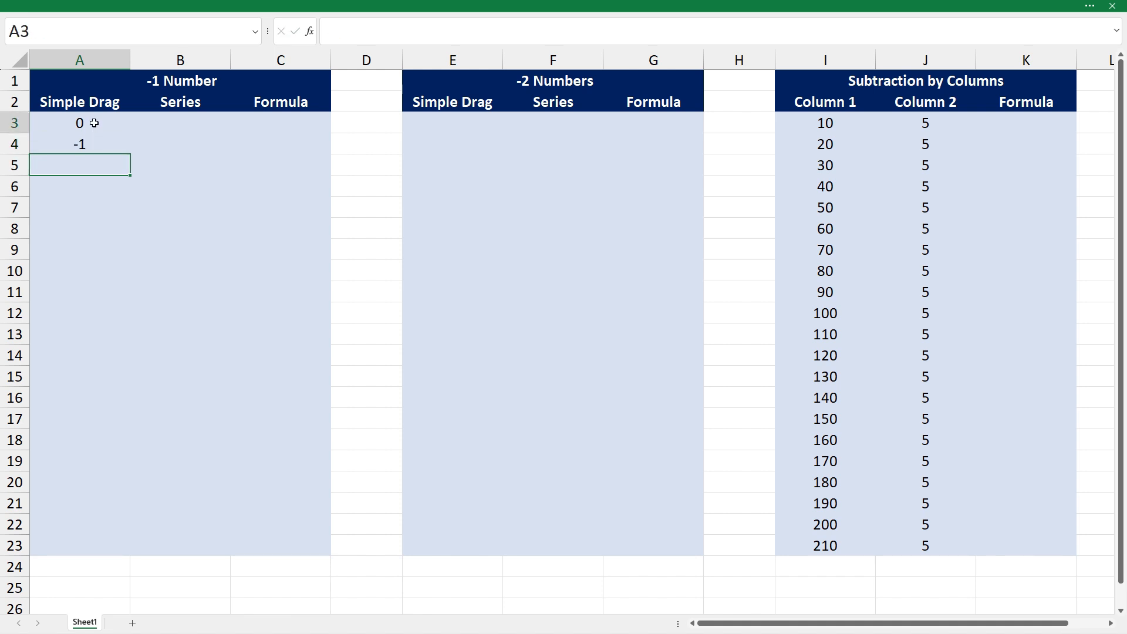
left_click_drag(93, 122, 95, 144)
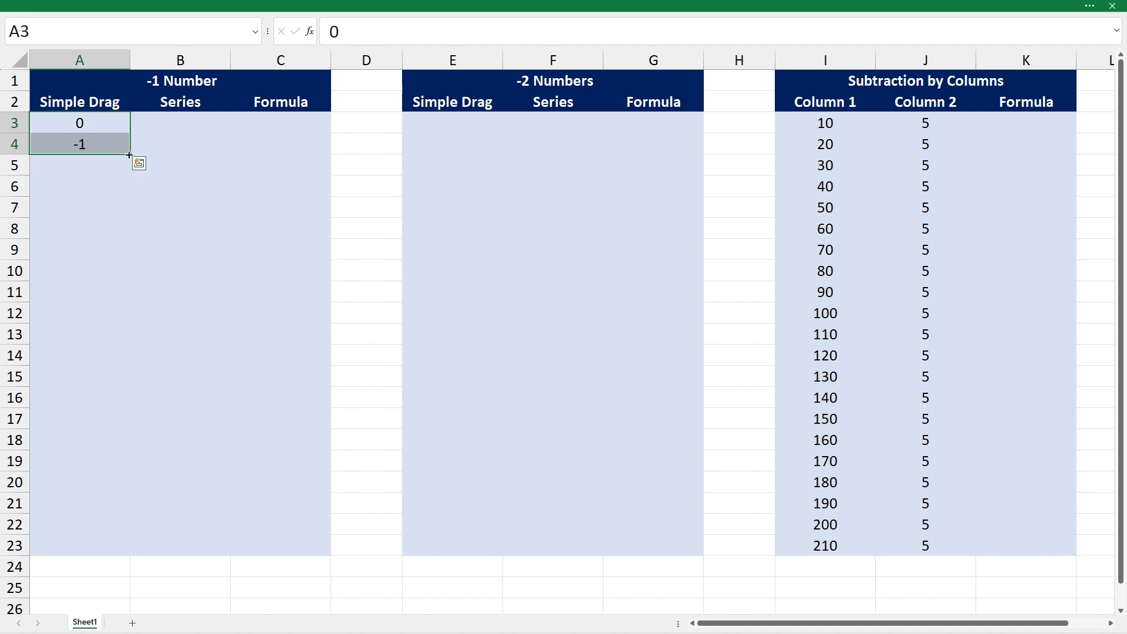
left_click_drag(129, 154, 105, 547)
left_click(103, 582)
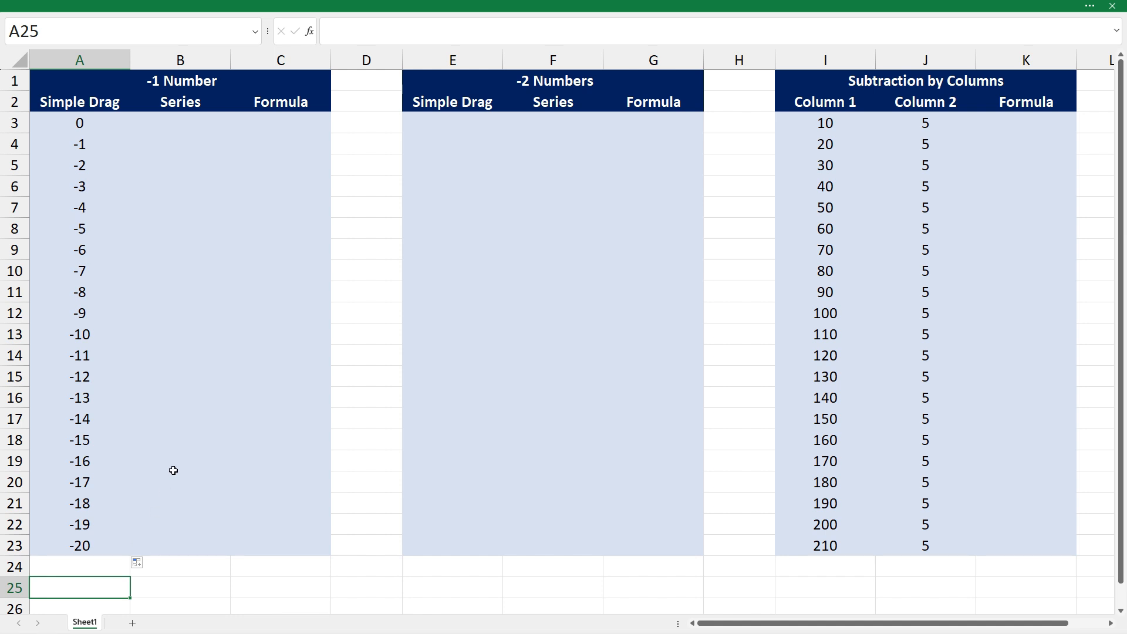
Step: Enter 0 in B3 and fill B3:B23 with a linear column series using a step value of -1
double_click(179, 123)
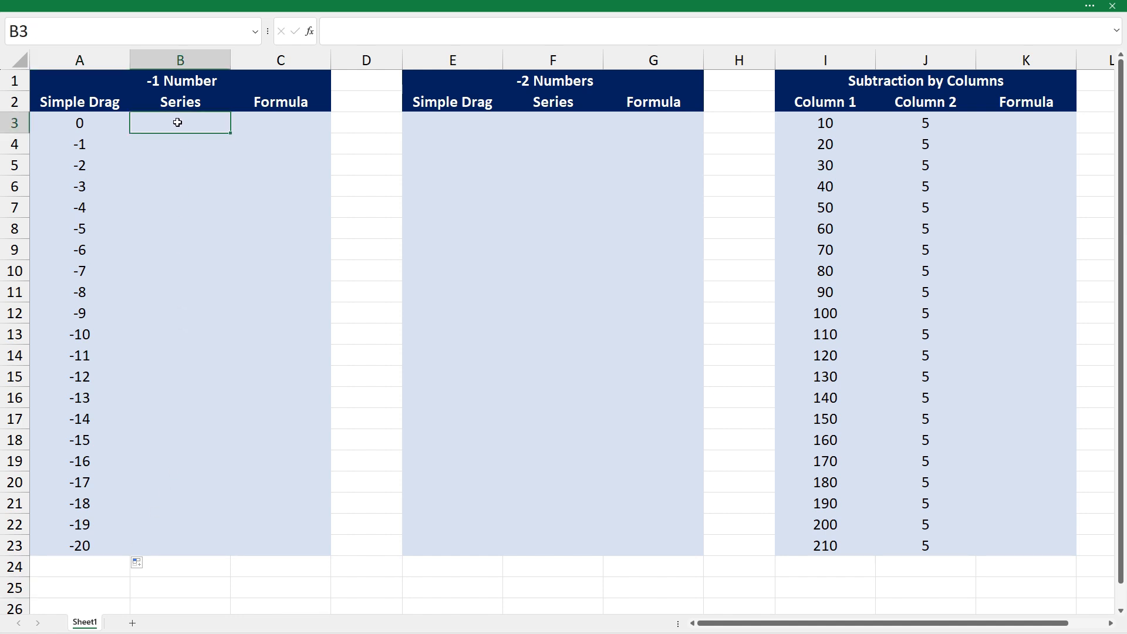
type("0")
key("Return")
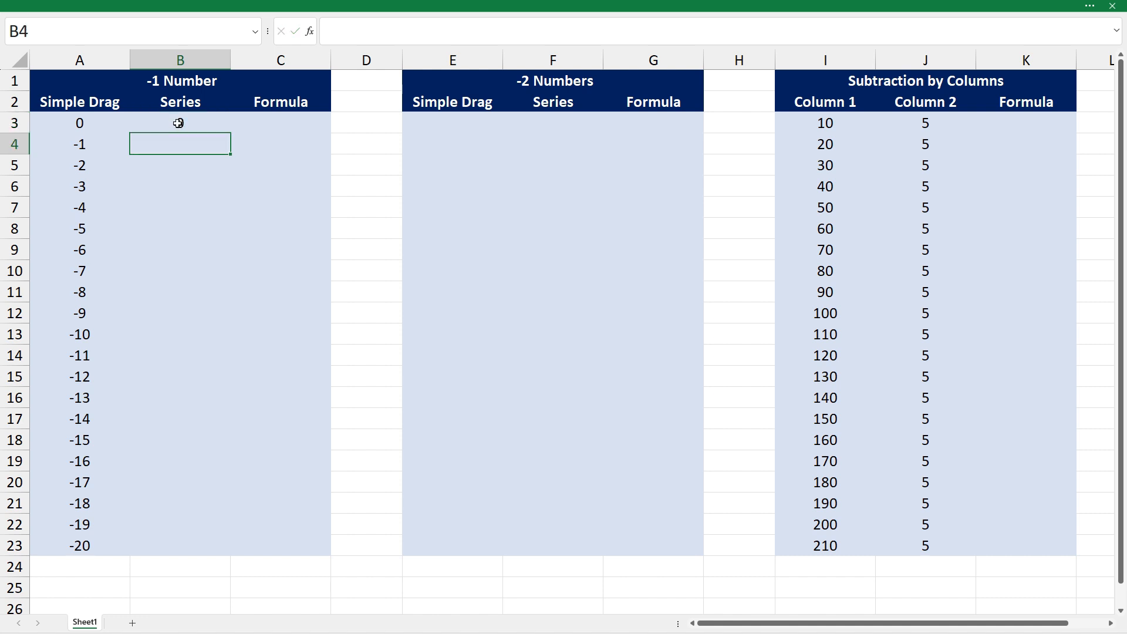
left_click(180, 127)
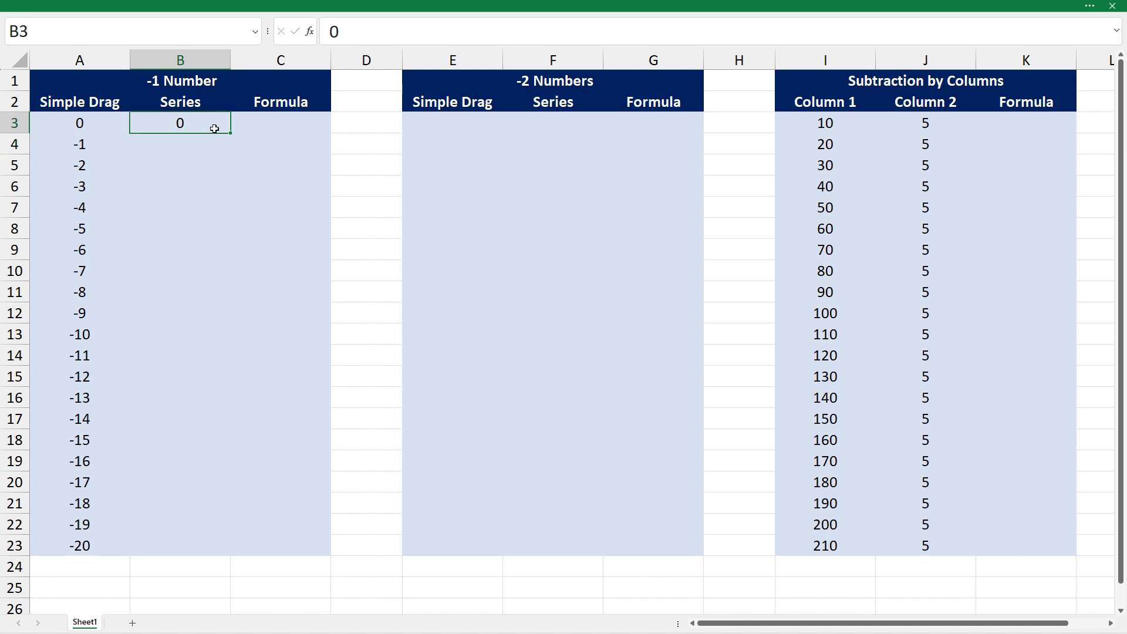
left_click_drag(230, 135, 217, 555)
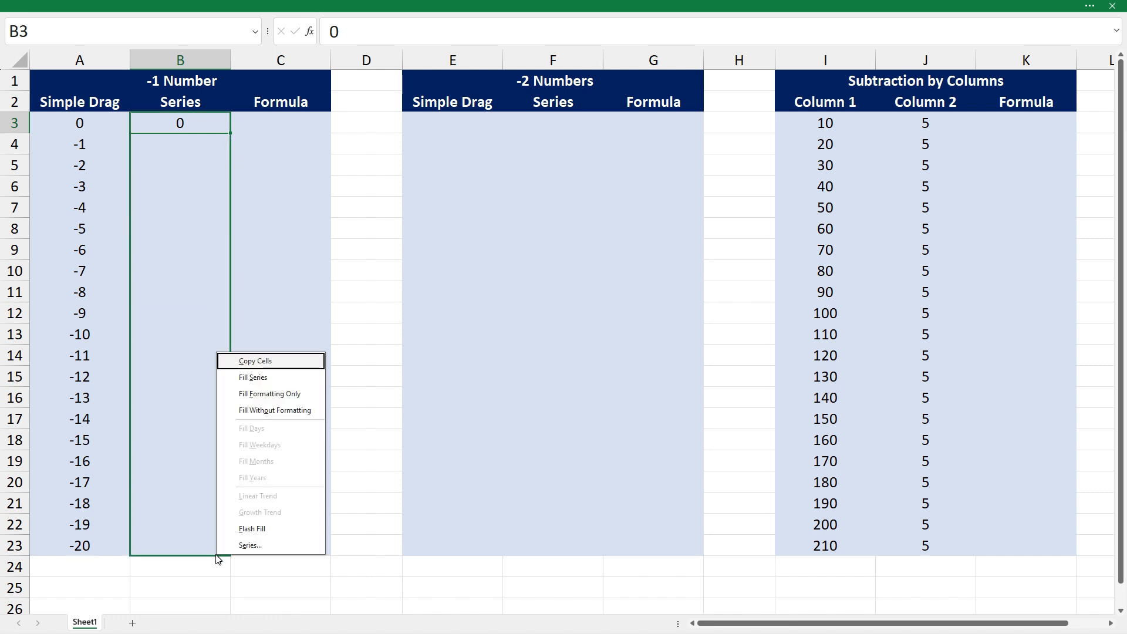
left_click(280, 545)
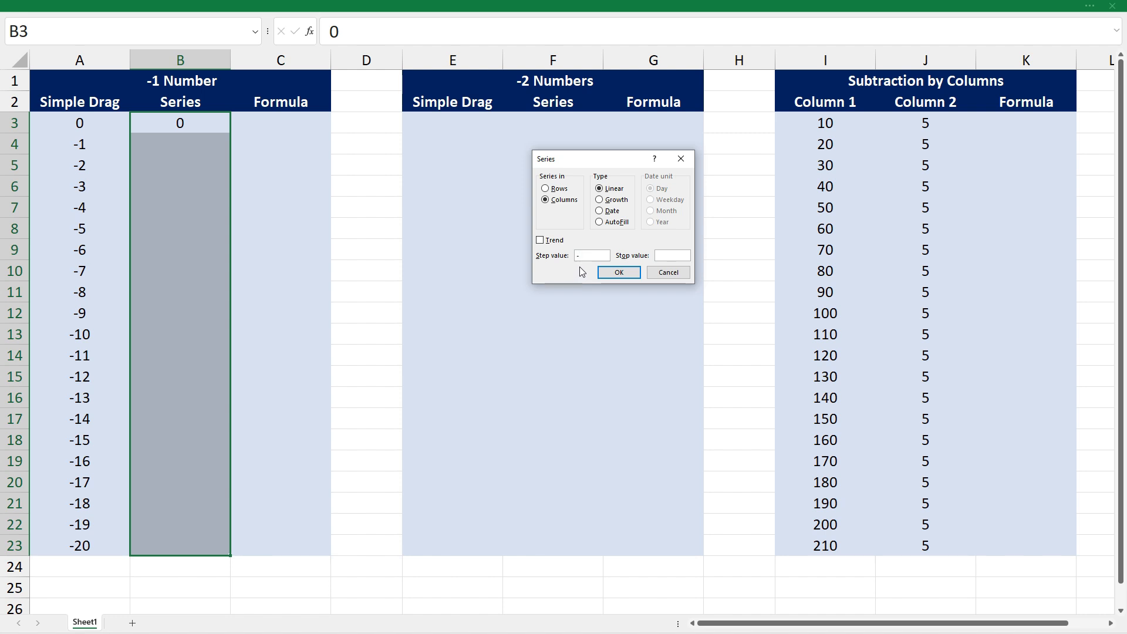
left_click(614, 273)
left_click(359, 419)
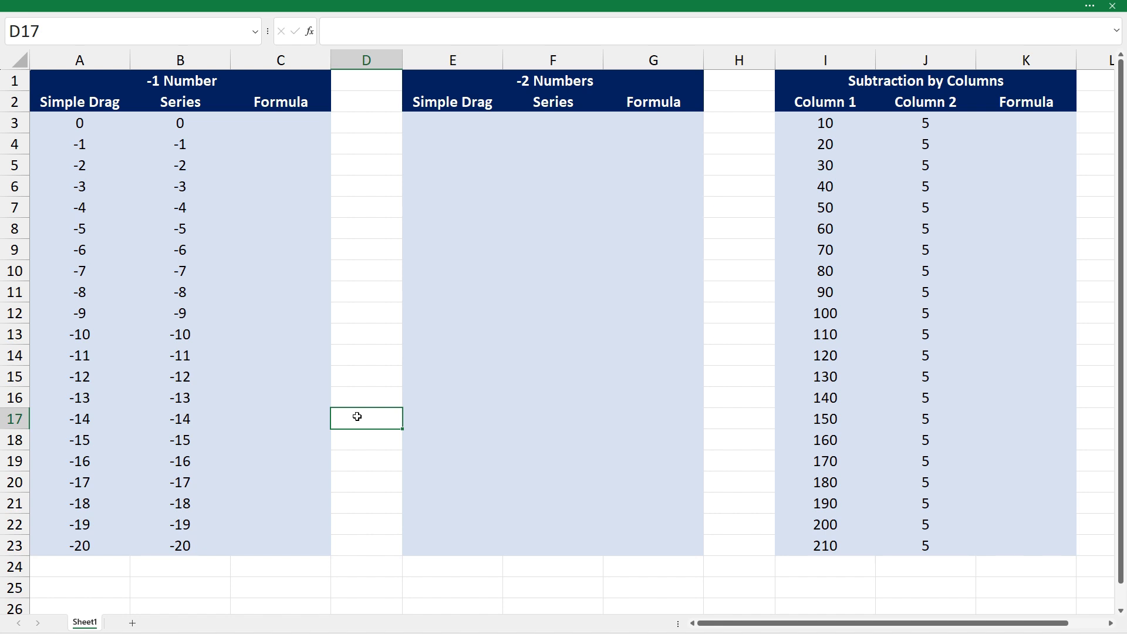
Step: Enter 0 in C3 and the formula =C3-1 in C4
double_click(292, 128)
type("0")
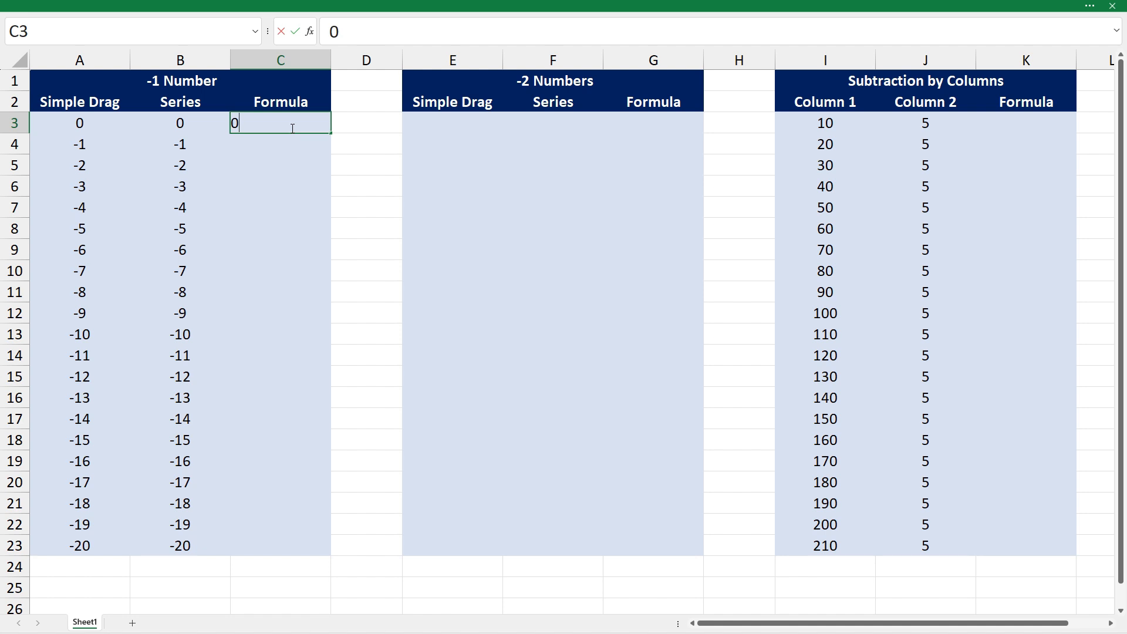
key("Return")
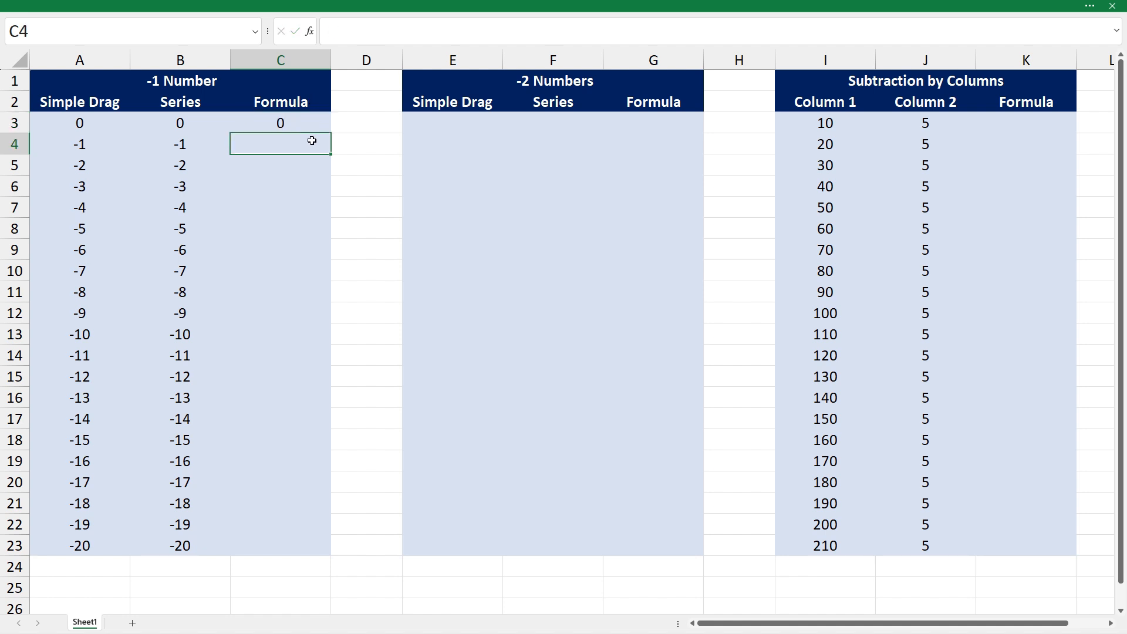
double_click(307, 143)
type("=")
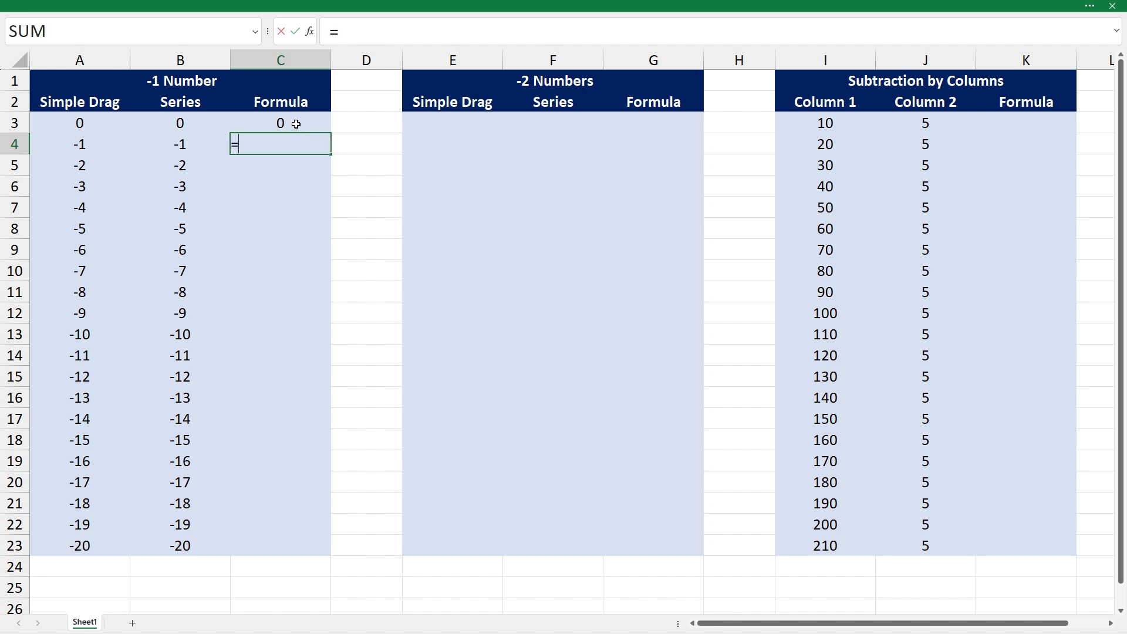
left_click(296, 124)
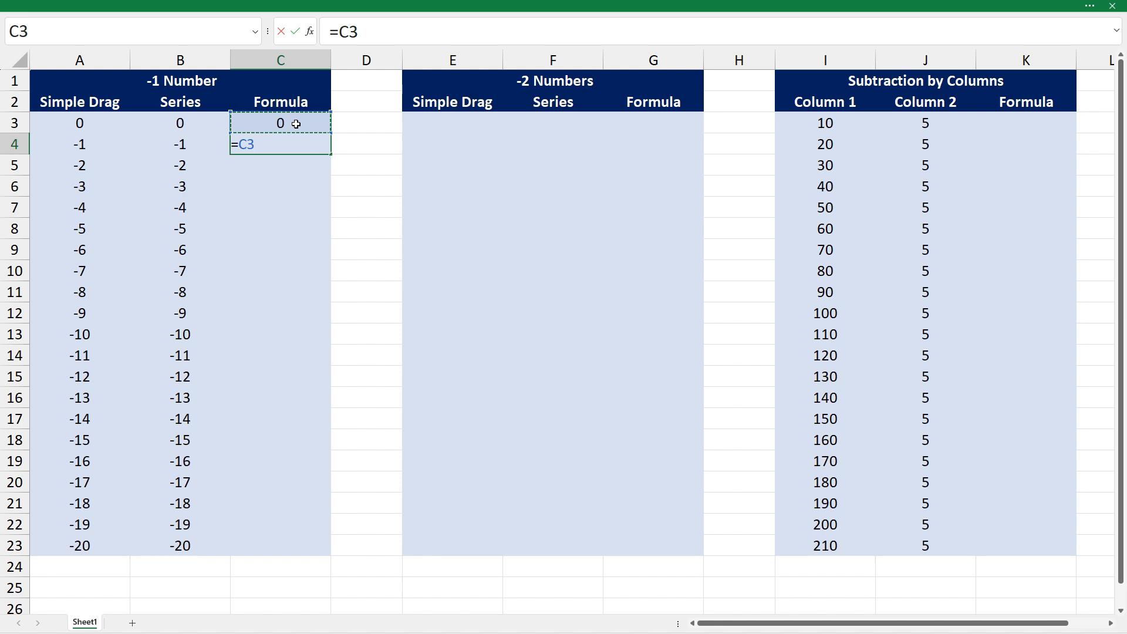
type("-1")
key("Return")
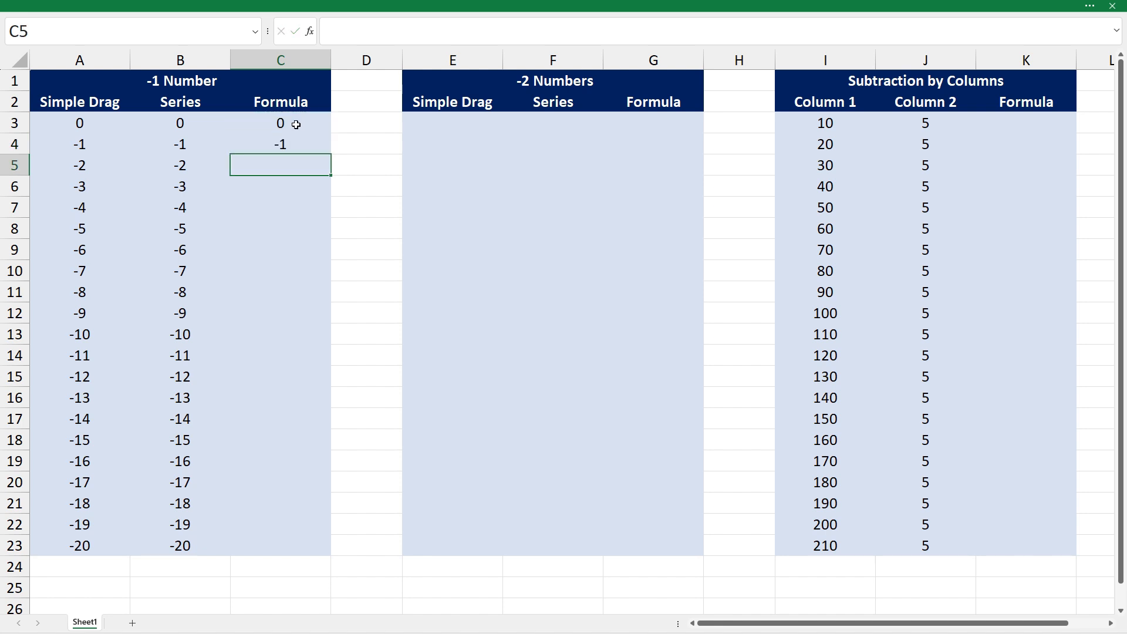
Step: Fill the formula from C4 down to C23
left_click(295, 142)
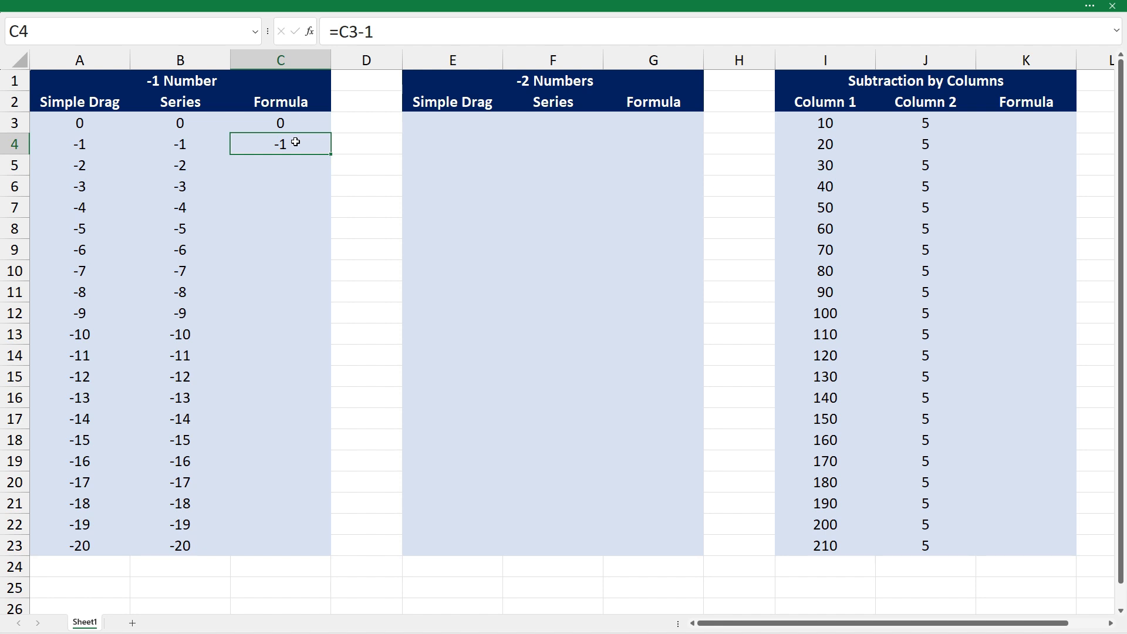
left_click_drag(331, 154, 308, 557)
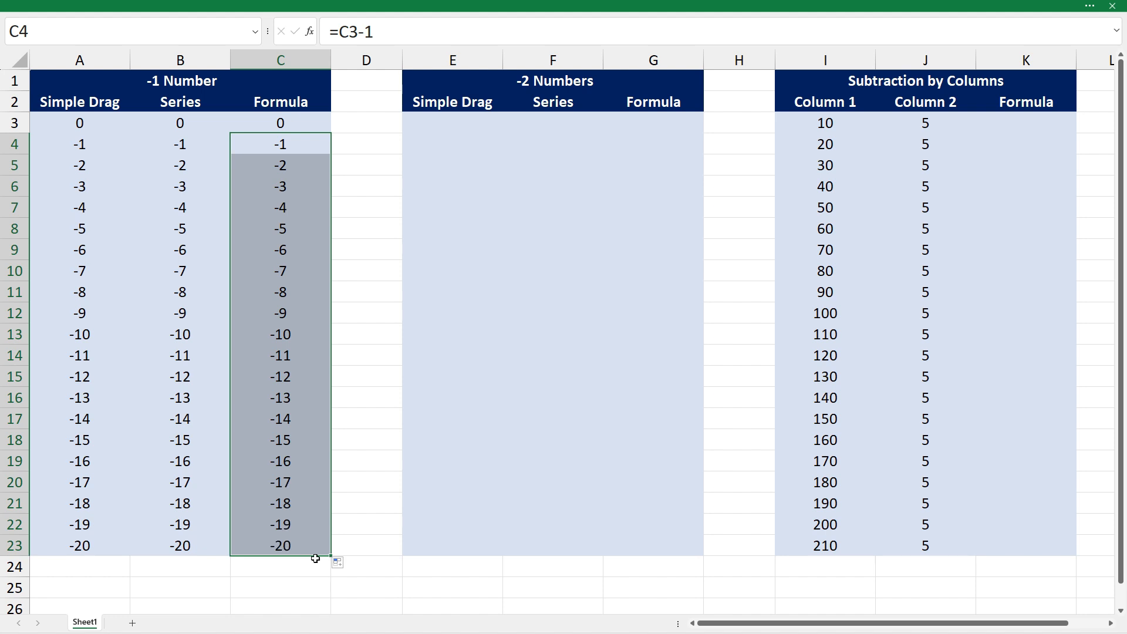
left_click(360, 549)
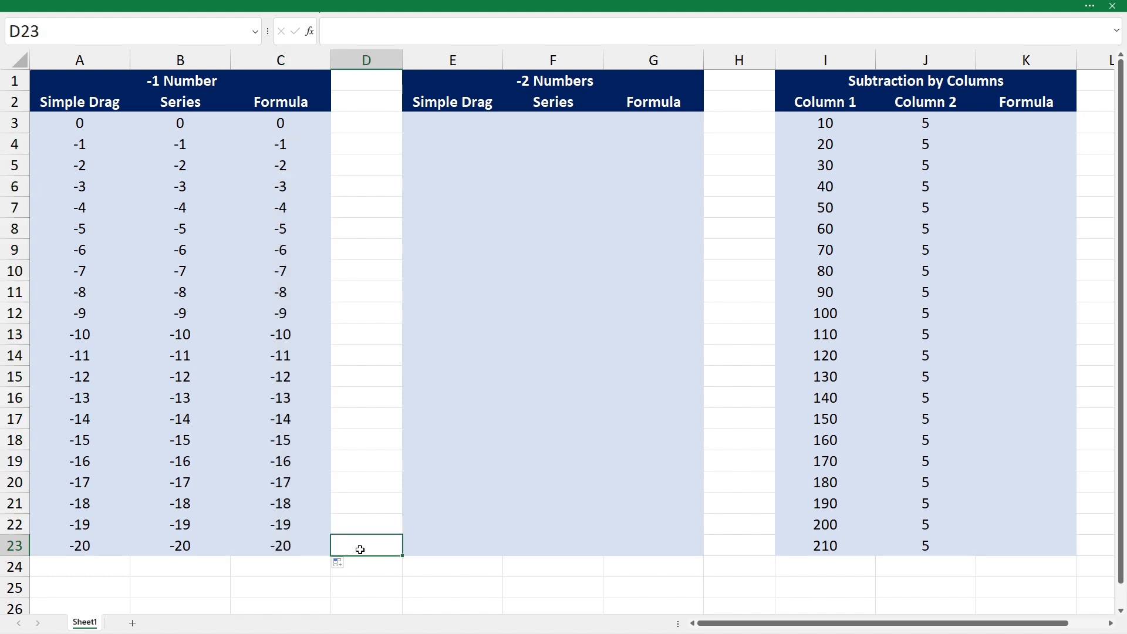
Step: Inspect the copied formula in C23 and its cell reference, leaving the formula as is
left_click(303, 544)
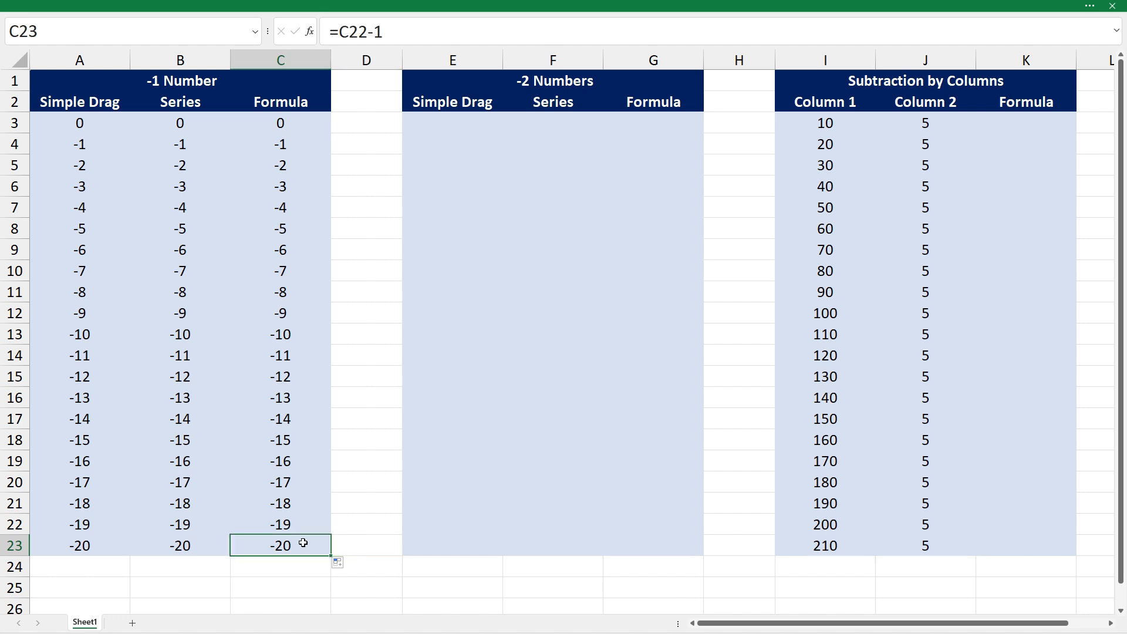
left_click(395, 30)
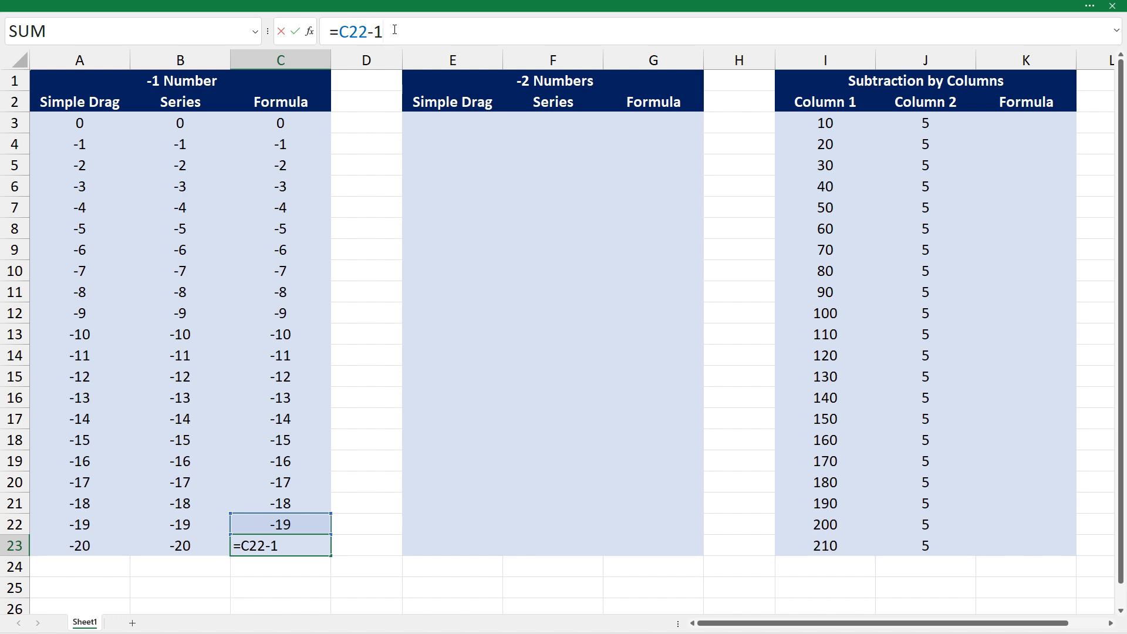
key("ctrl+Return")
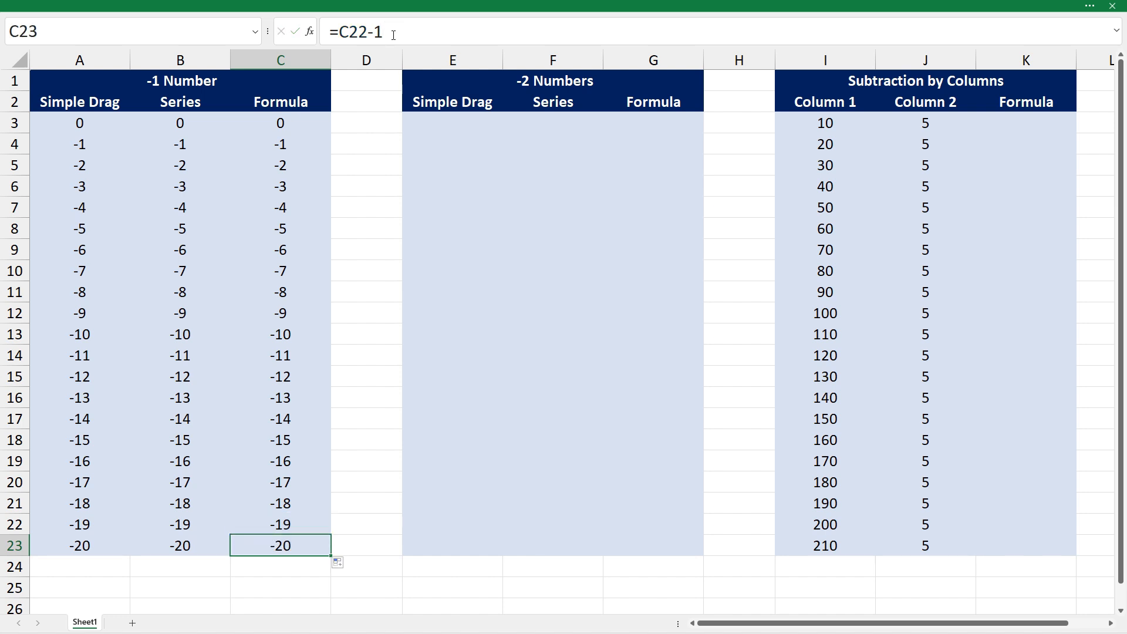
left_click(350, 538)
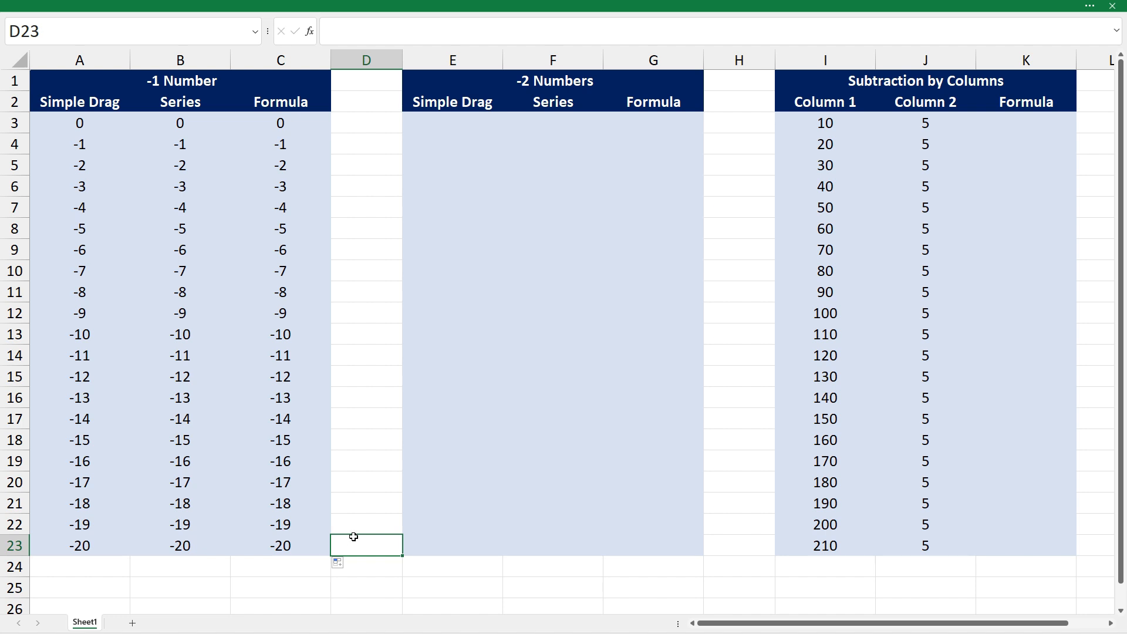
Step: Enter 0 in E3 and -2 in E4 as starting values of the -2 Numbers table's Simple Drag column
double_click(454, 122)
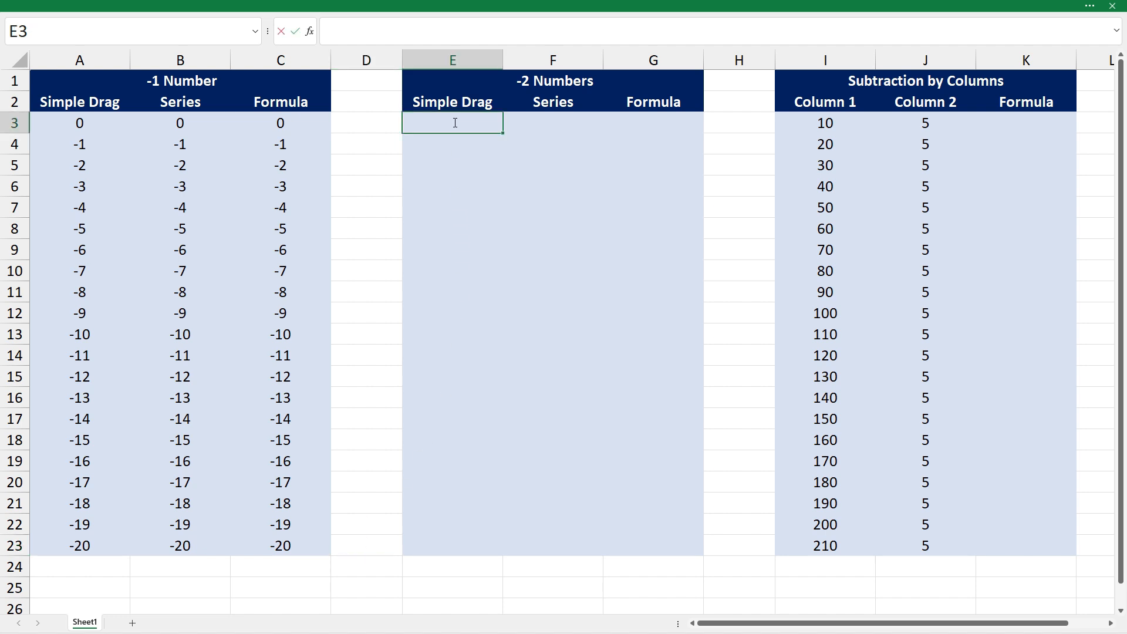
type("0")
key("Return")
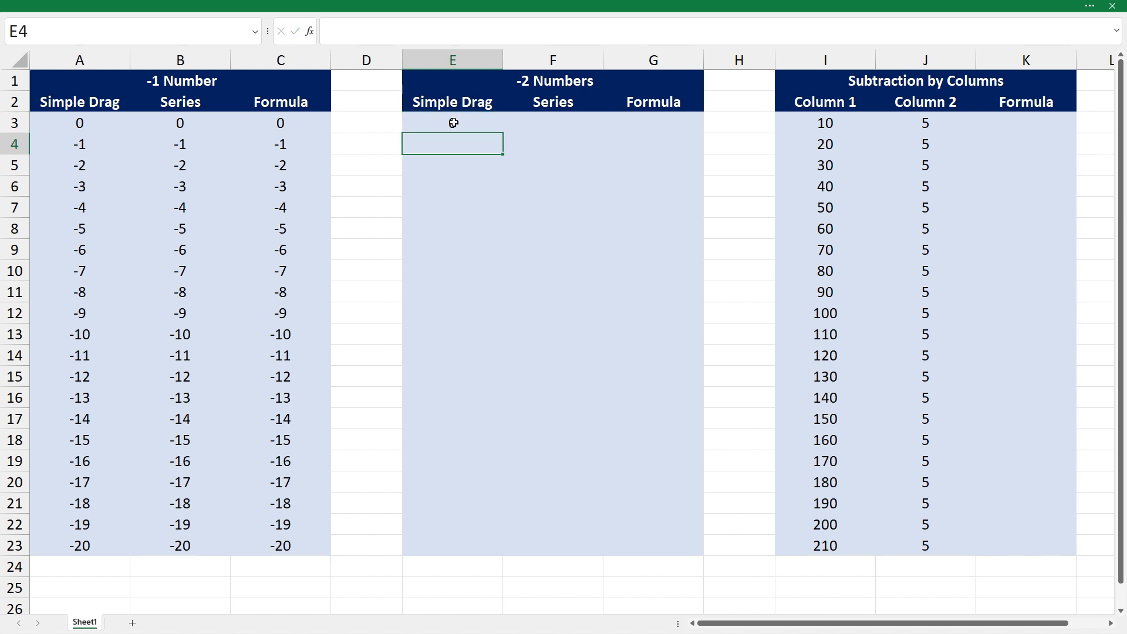
type("-2")
key("Return")
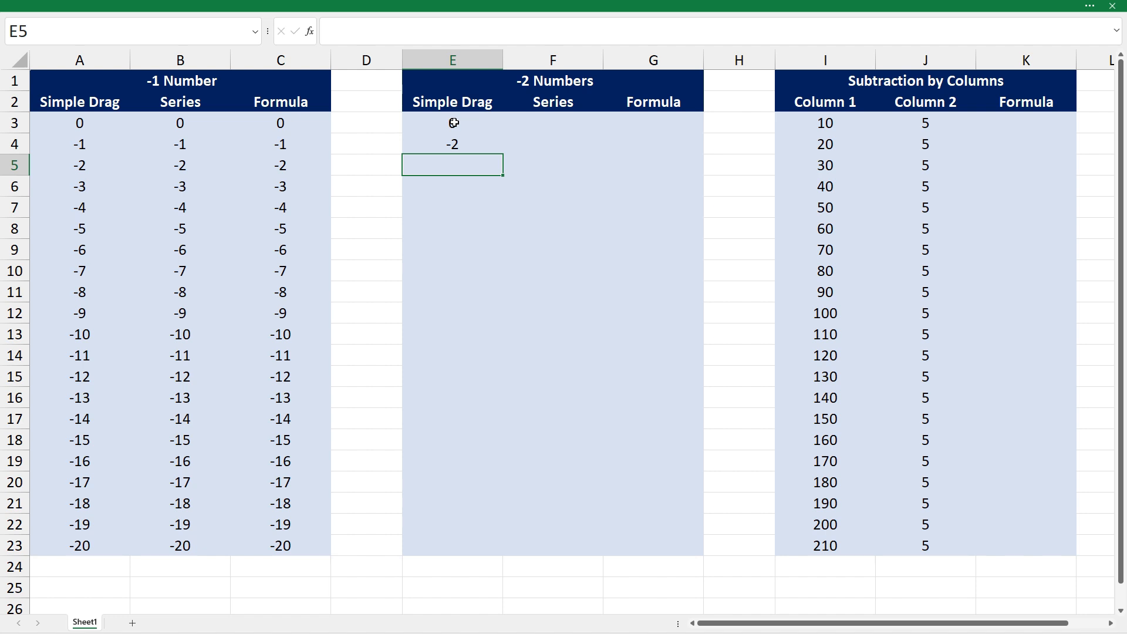
Step: Extend the 0, -2 pattern from E3:E4 down to E23 in the -2 Numbers table's Simple Drag column
left_click_drag(469, 121, 472, 146)
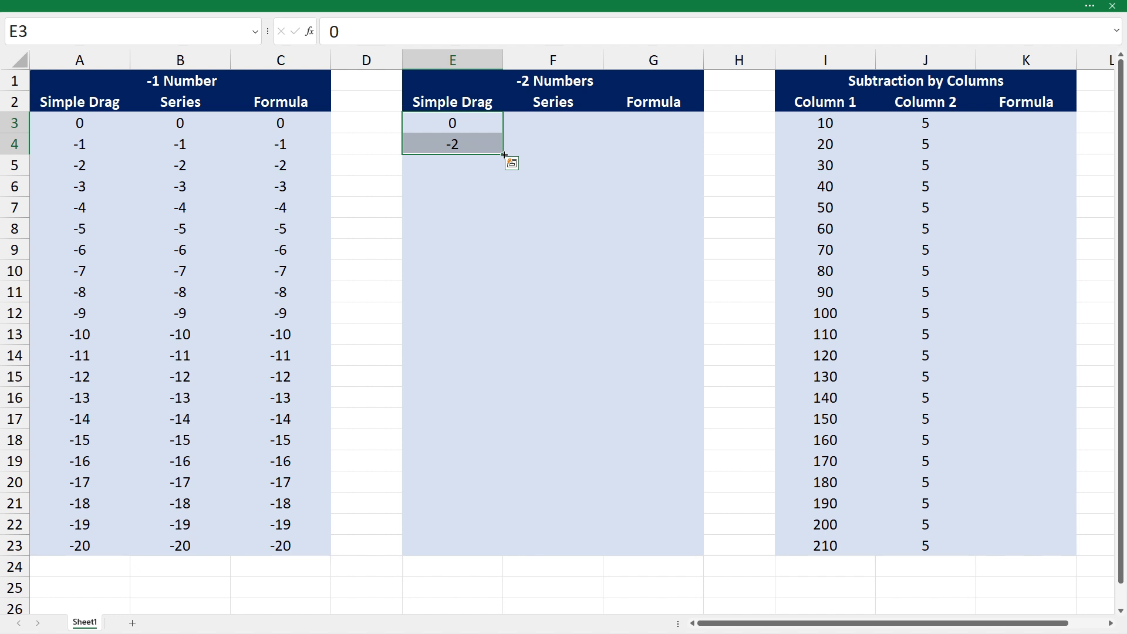
left_click_drag(503, 155, 500, 559)
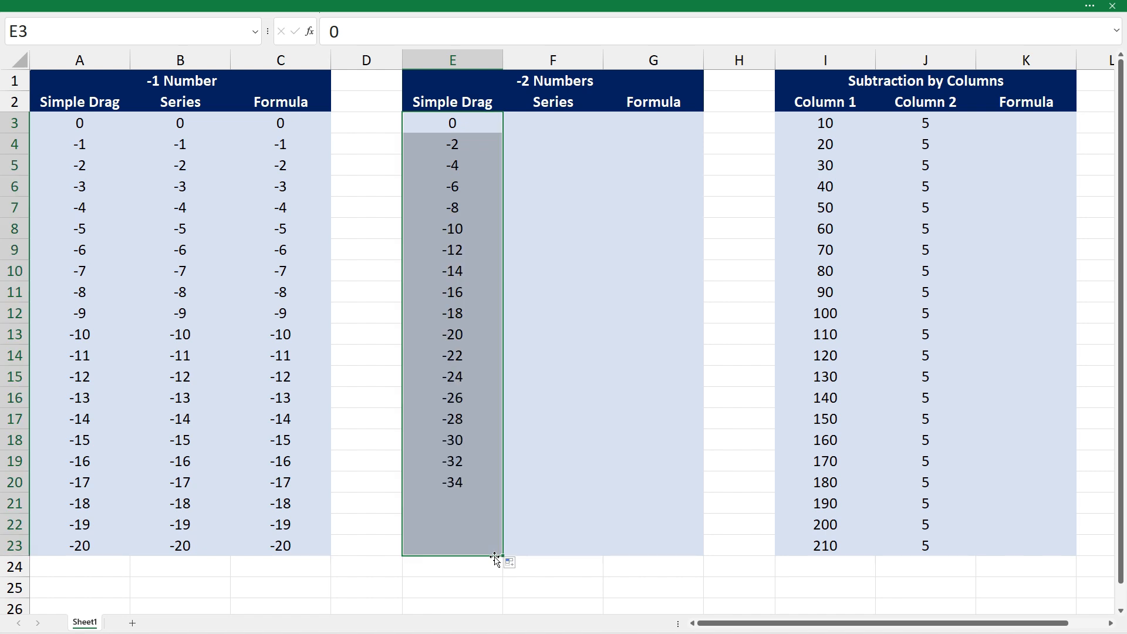
left_click(481, 587)
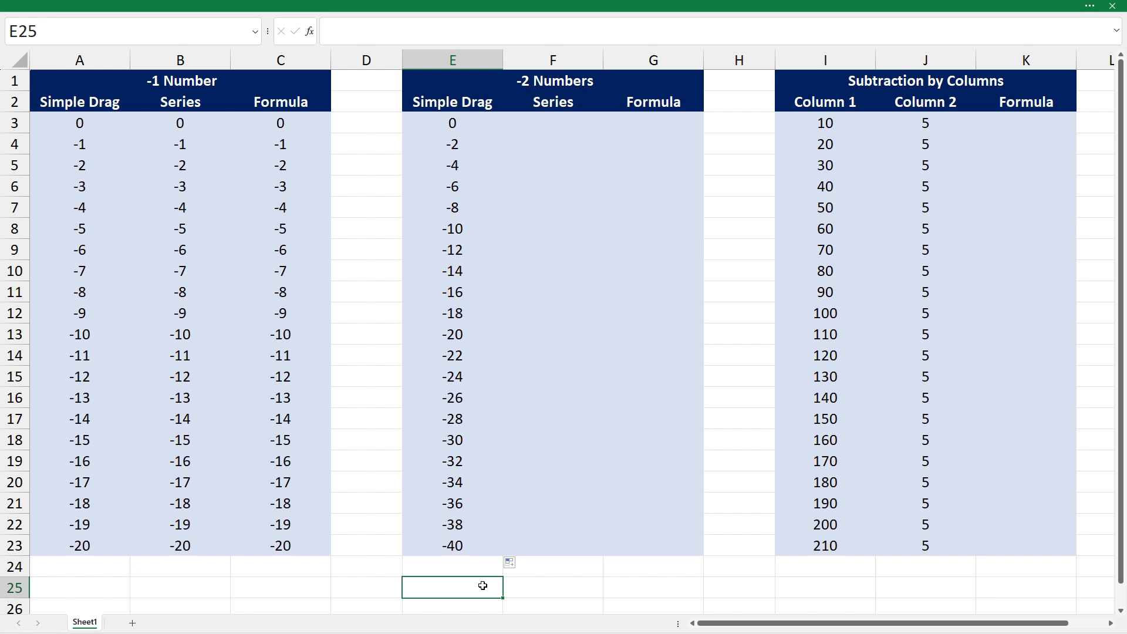
Step: Enter 0 in F3 and fill F3:F23 with a linear column series using a step value of -2
left_click(562, 122)
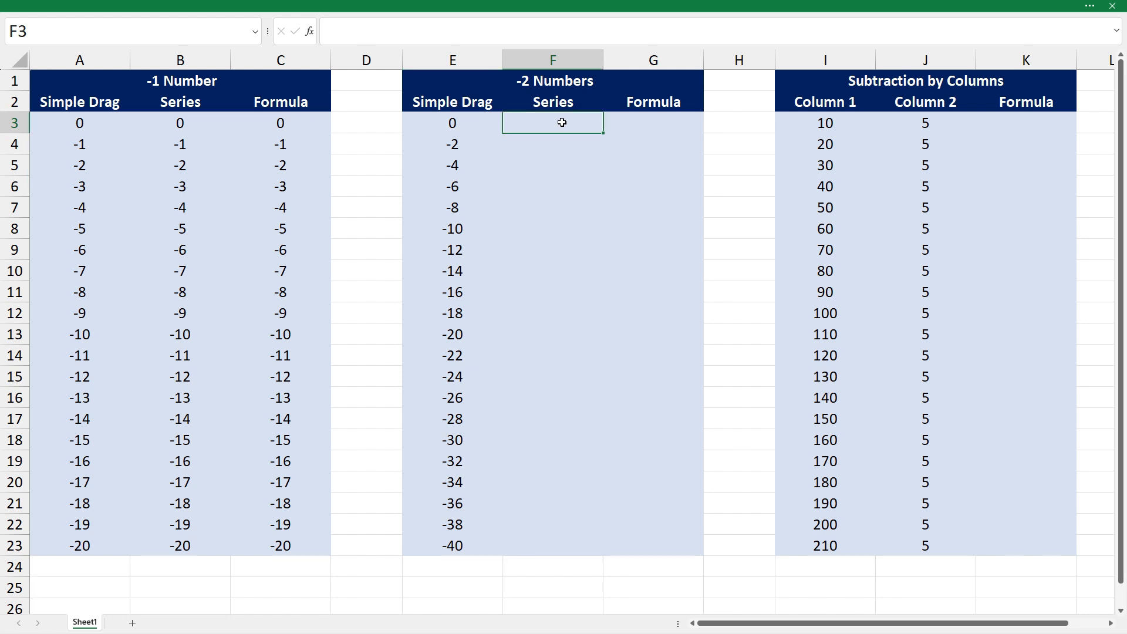
type("0")
key("Return")
left_click(563, 123)
left_click_drag(604, 134, 595, 565)
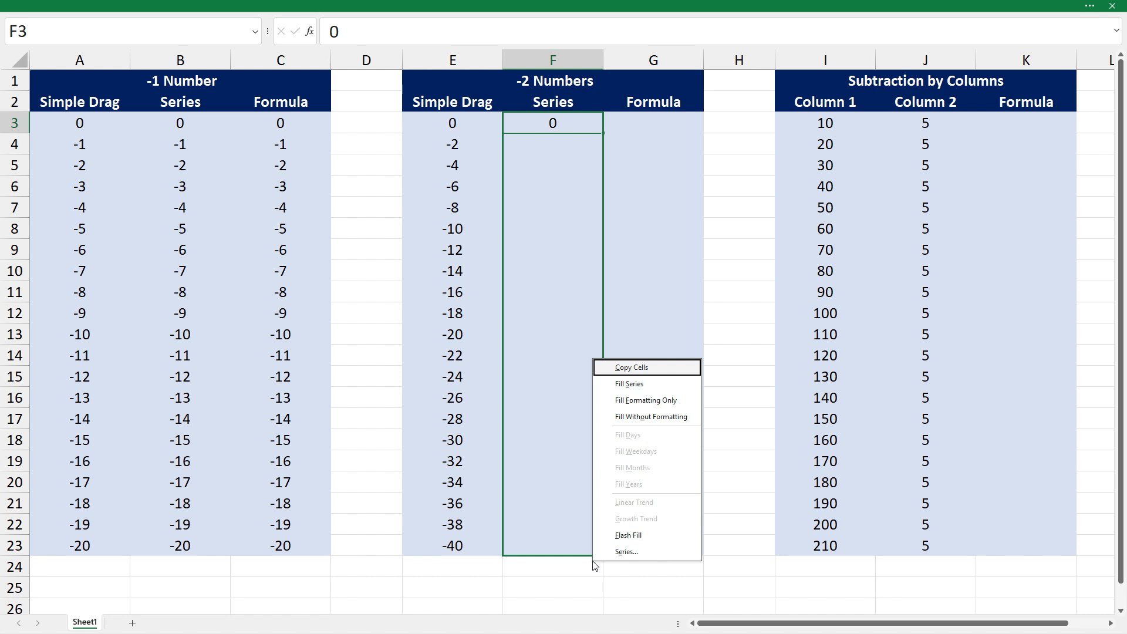
left_click(642, 554)
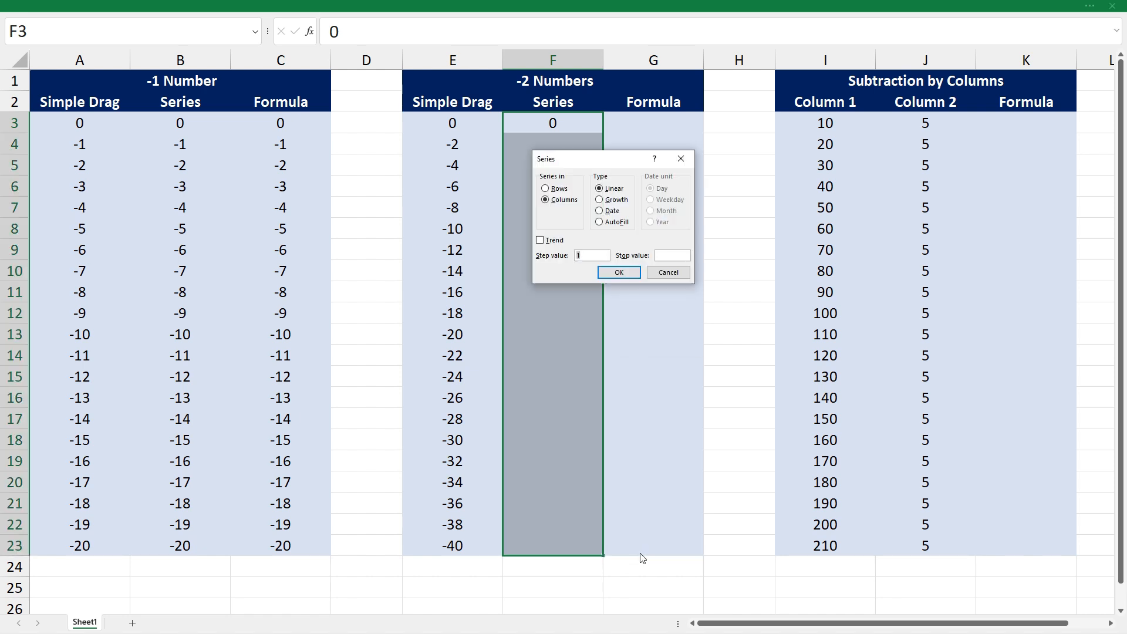
type("-2")
left_click(623, 276)
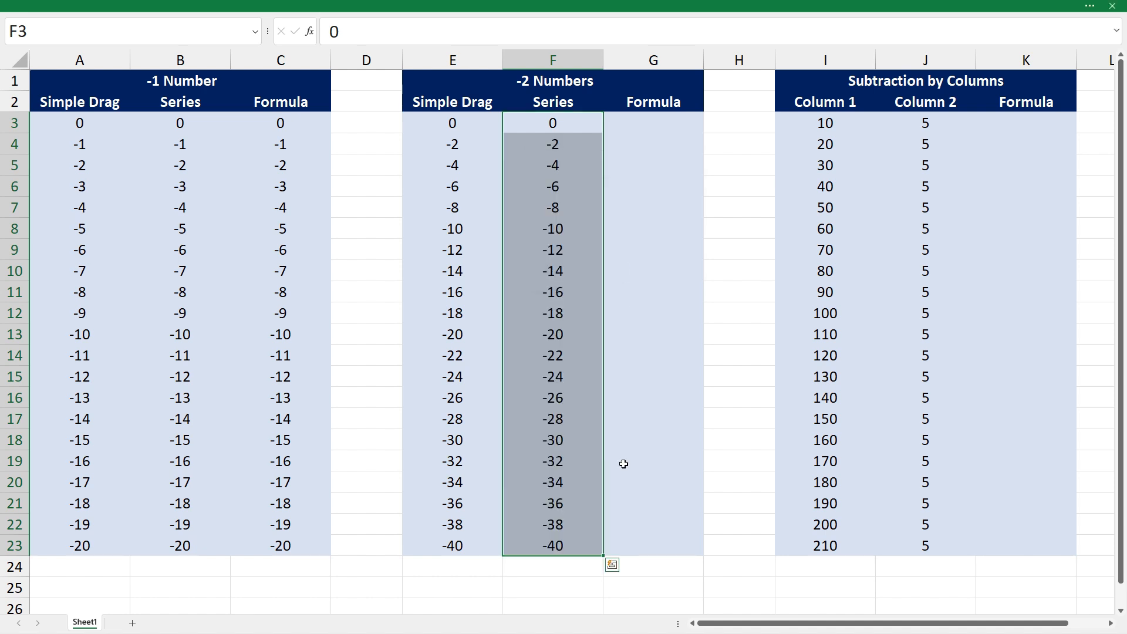
left_click(577, 586)
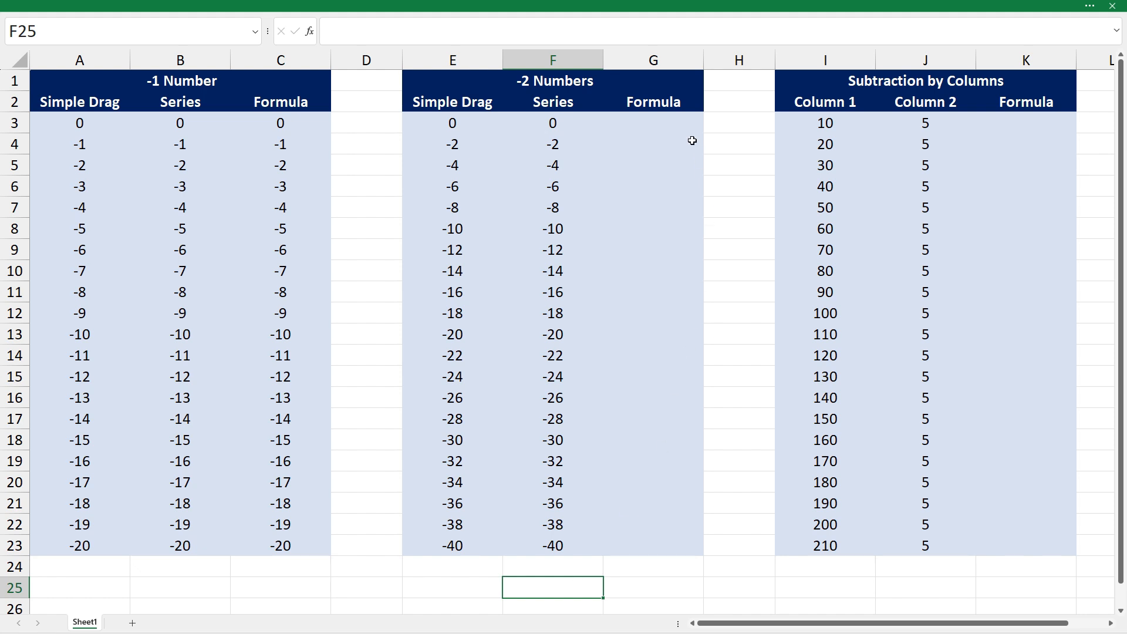
Step: Enter 0 in G3 and the formula =G3-2 in G4
left_click(676, 124)
double_click(676, 125)
type("0")
key("Return")
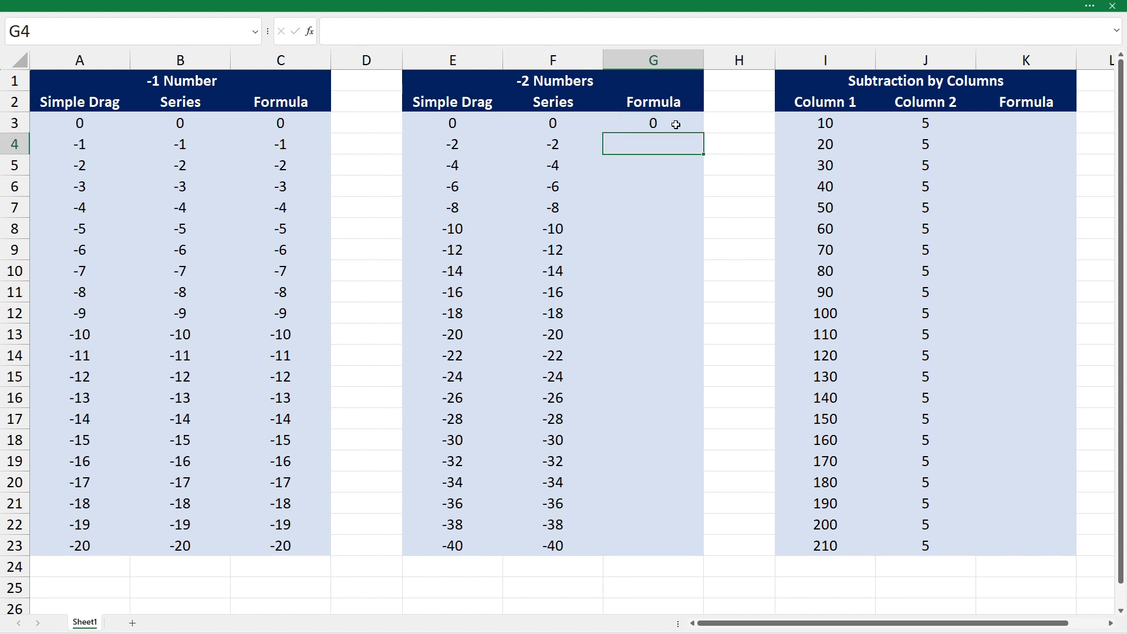
type("=")
left_click(676, 125)
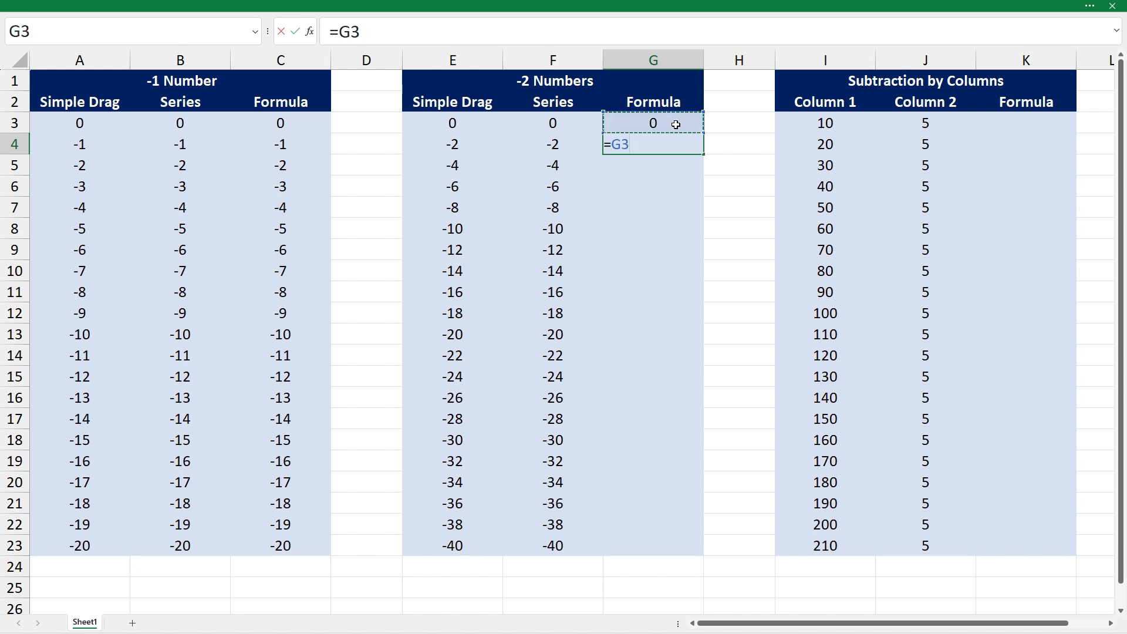
type("-2")
key("Return")
Step: Fill the formula from G4 down to G23
left_click(672, 146)
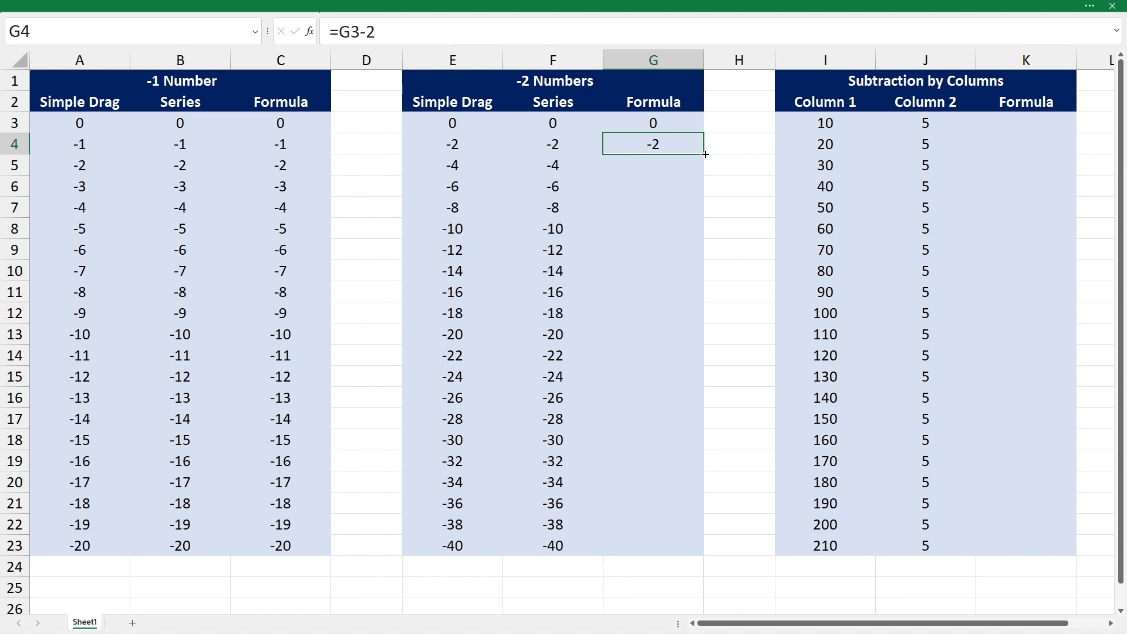
left_click_drag(705, 155, 685, 551)
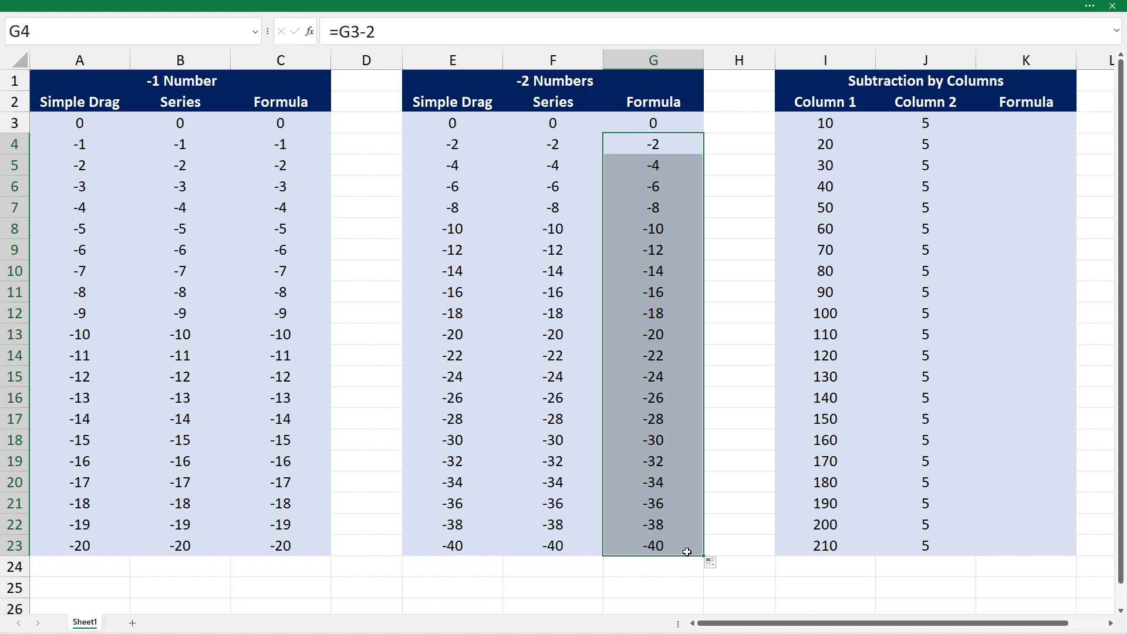
left_click(681, 589)
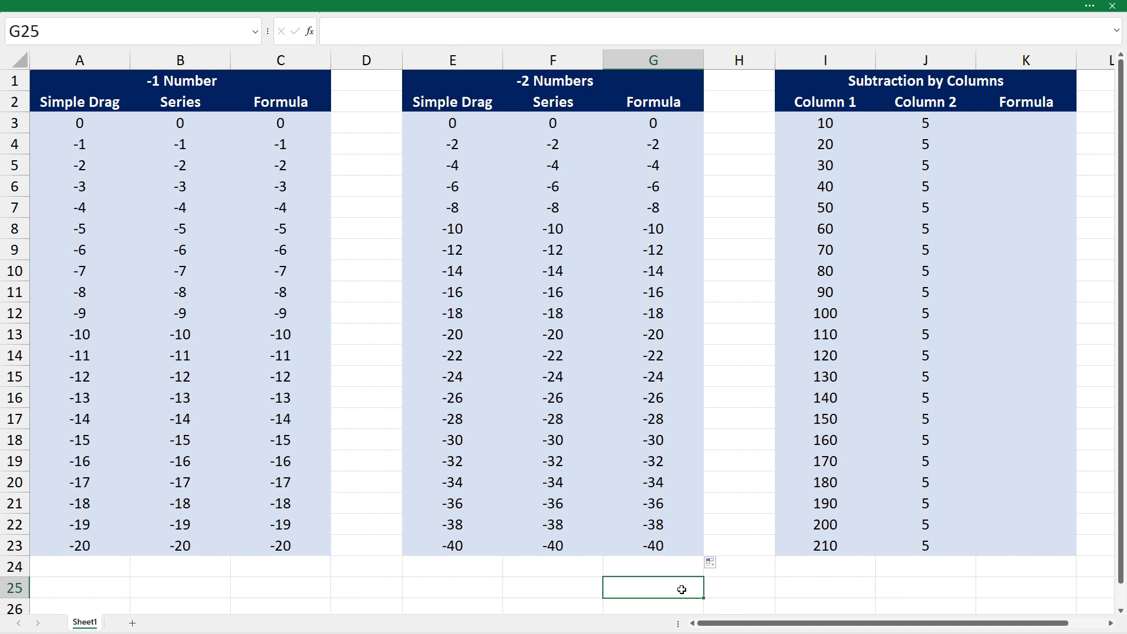
Step: Inspect the copied formula in G23 and its cell reference, leaving the formula as is
left_click(679, 547)
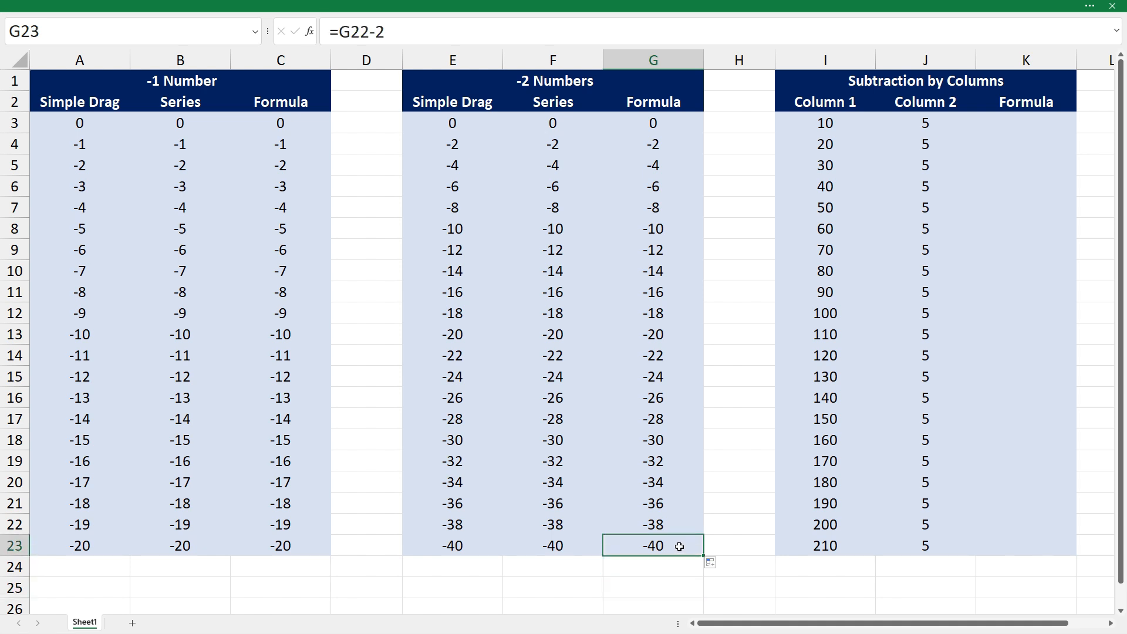
left_click(409, 32)
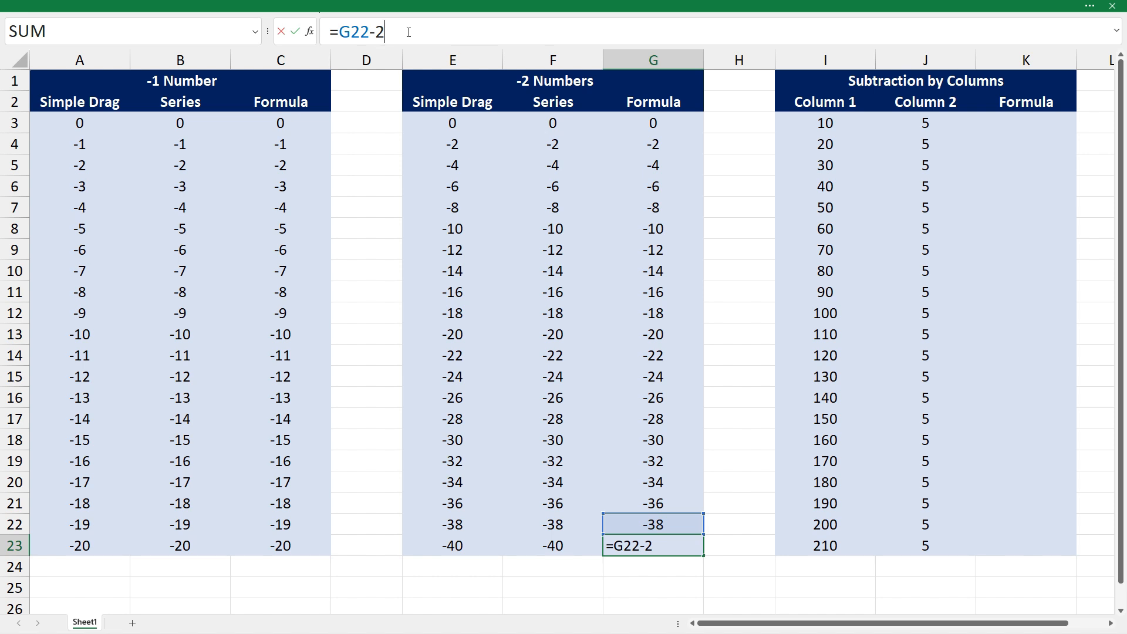
key("ctrl+Return")
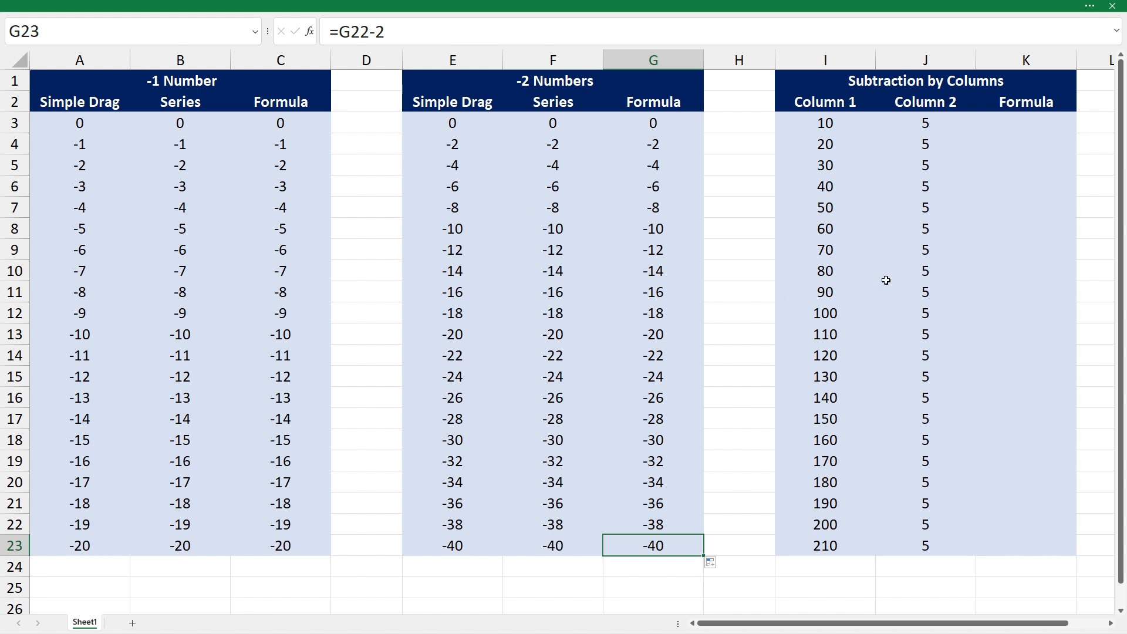
Step: Enter the formula =I3-J3 in K3 to subtract Column 2 from Column 1
left_click(1031, 121)
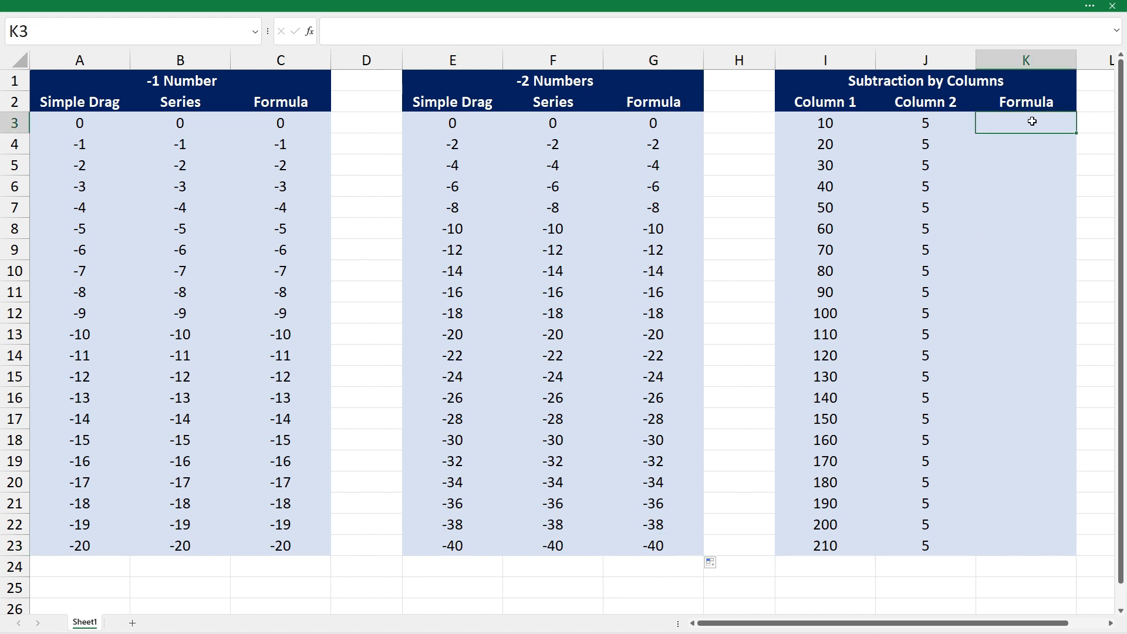
type("=")
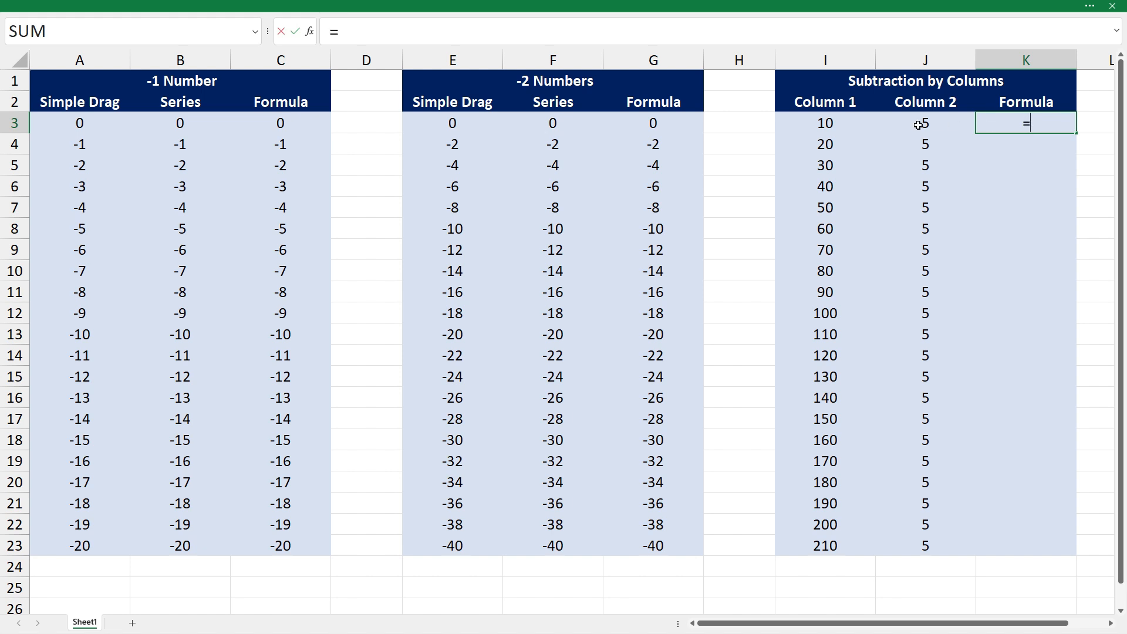
left_click(836, 124)
type("-")
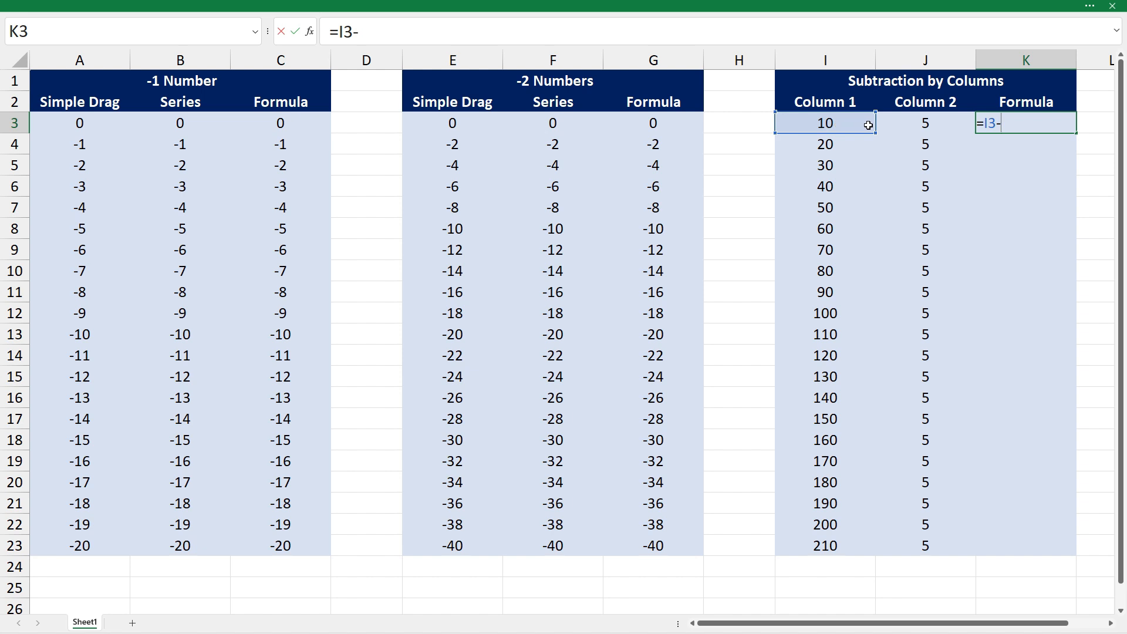
left_click(923, 126)
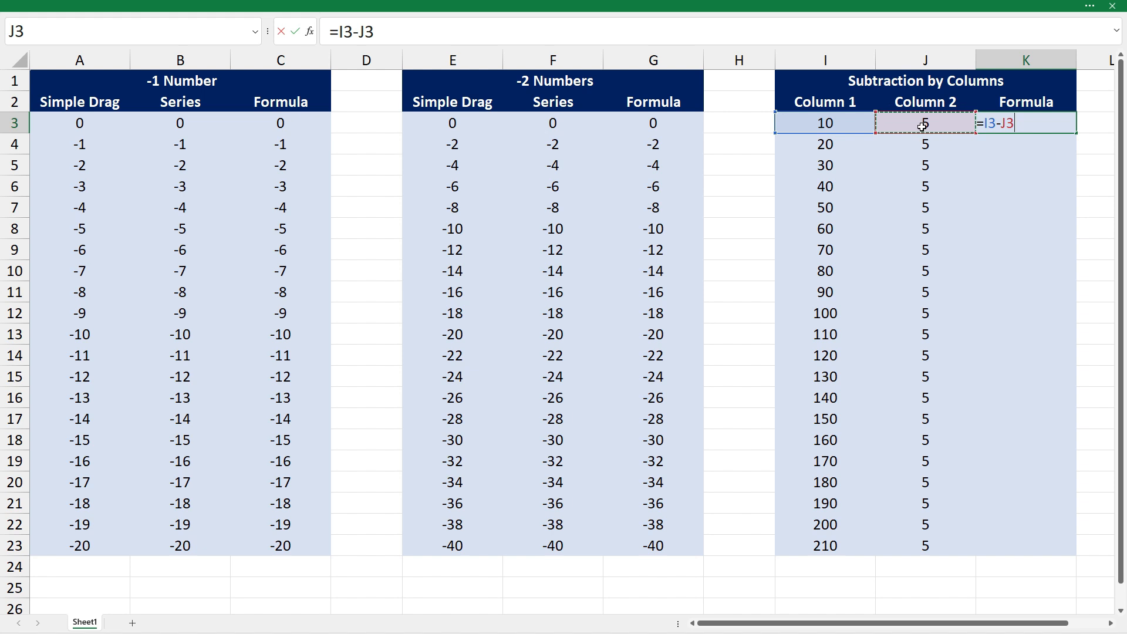
key("Return")
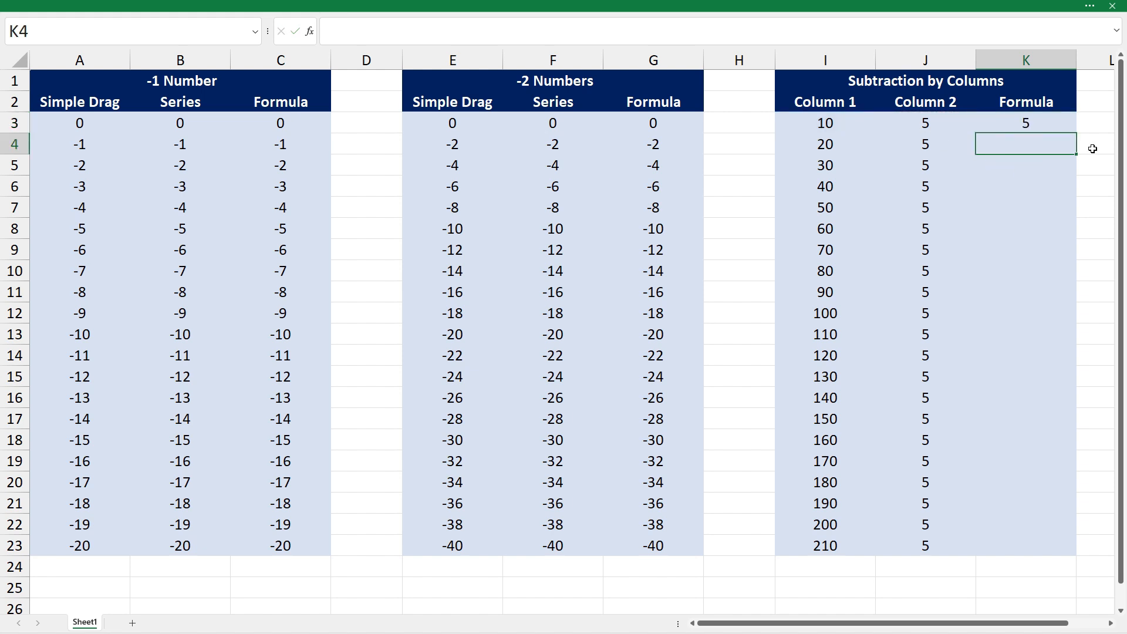
Step: Fill the subtraction formula from K3 down to K23
left_click(1038, 122)
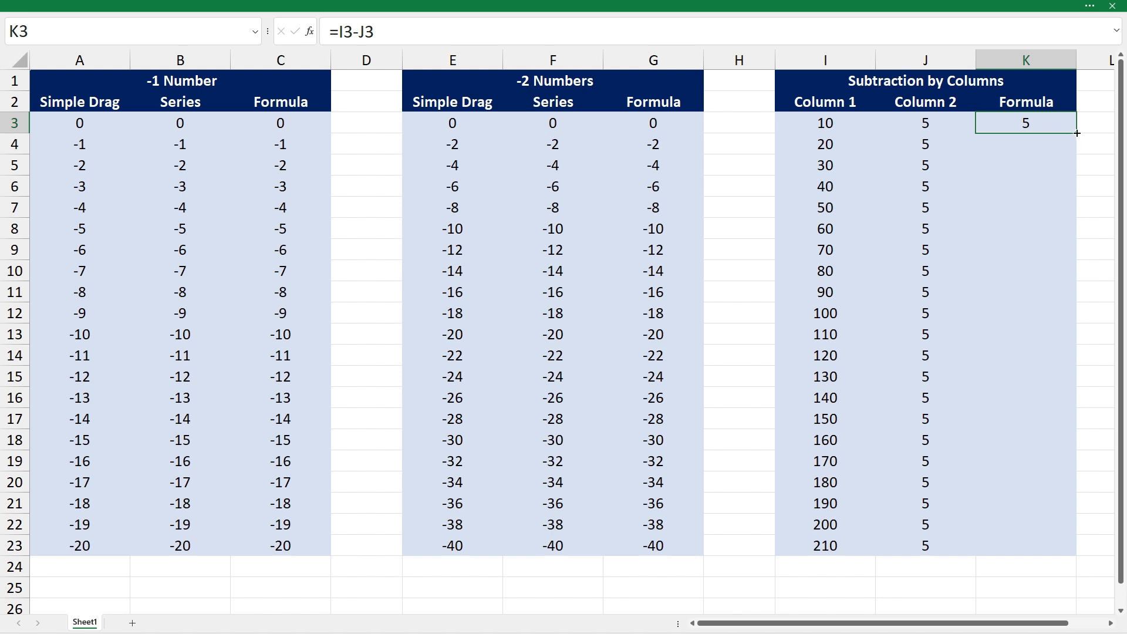
left_click_drag(1077, 133, 1074, 555)
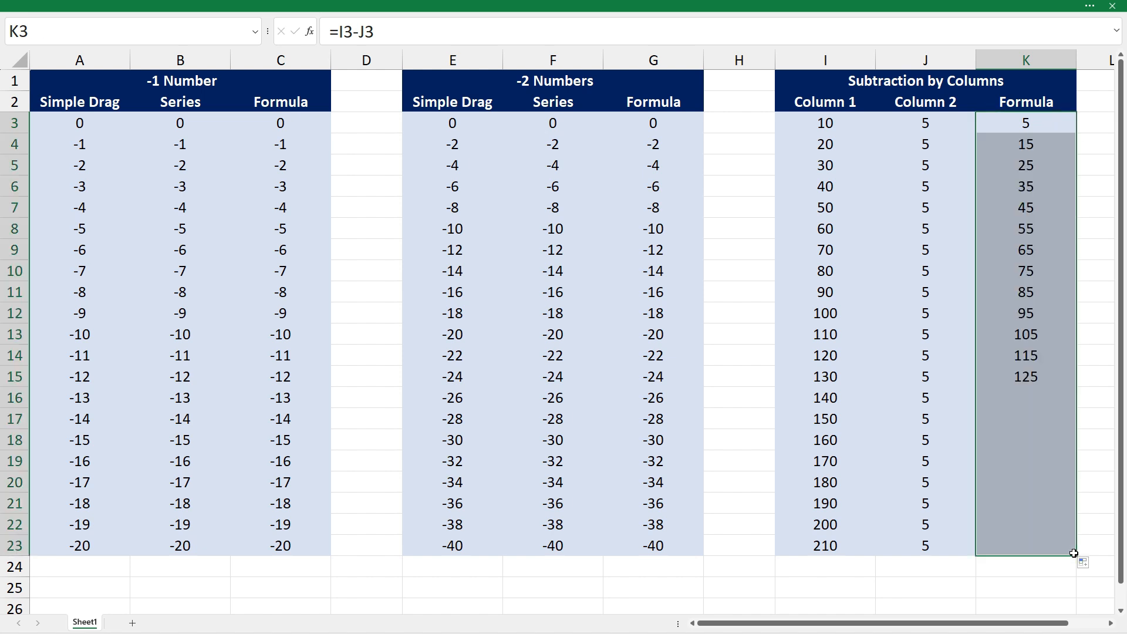
left_click(1047, 571)
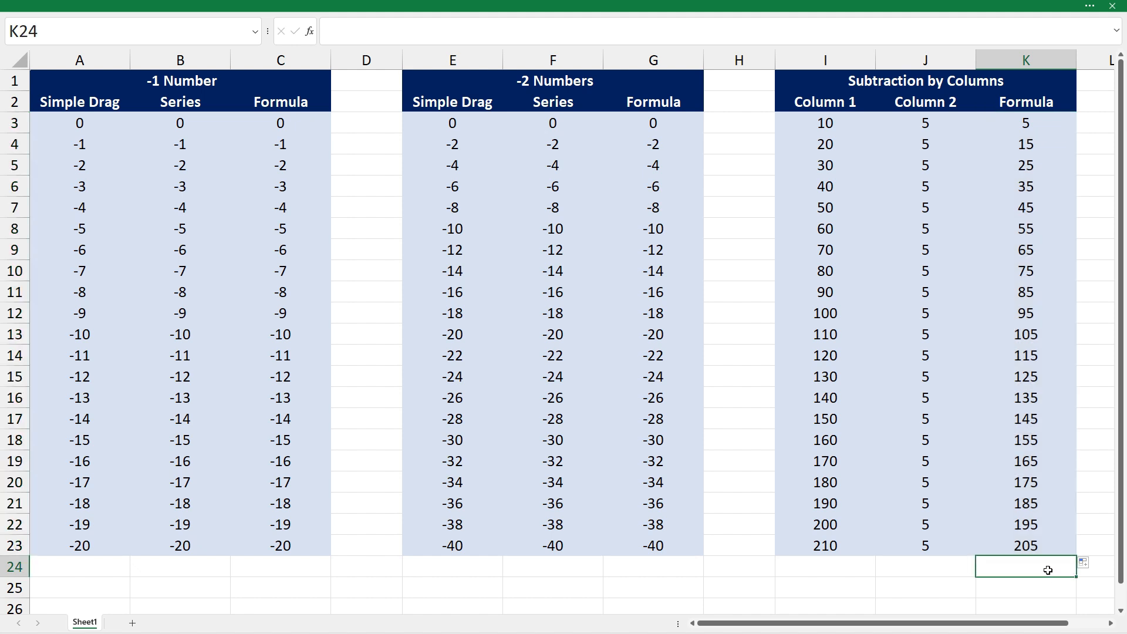
Step: Inspect the copied formula in K23 and its cell references, leaving the formula as is
left_click(1054, 550)
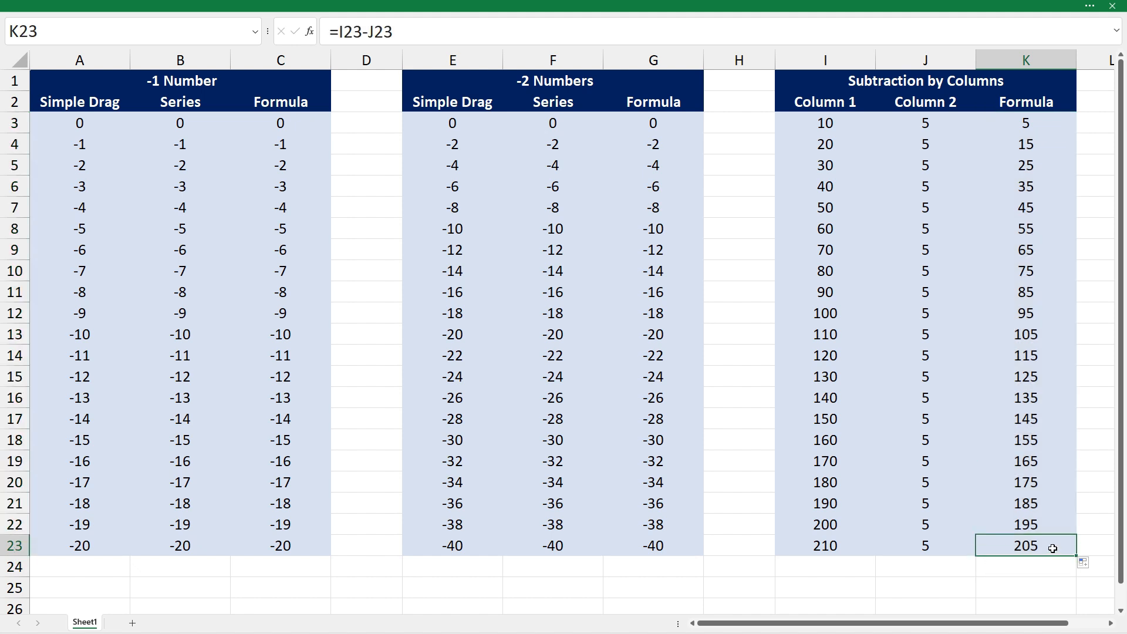
left_click(413, 29)
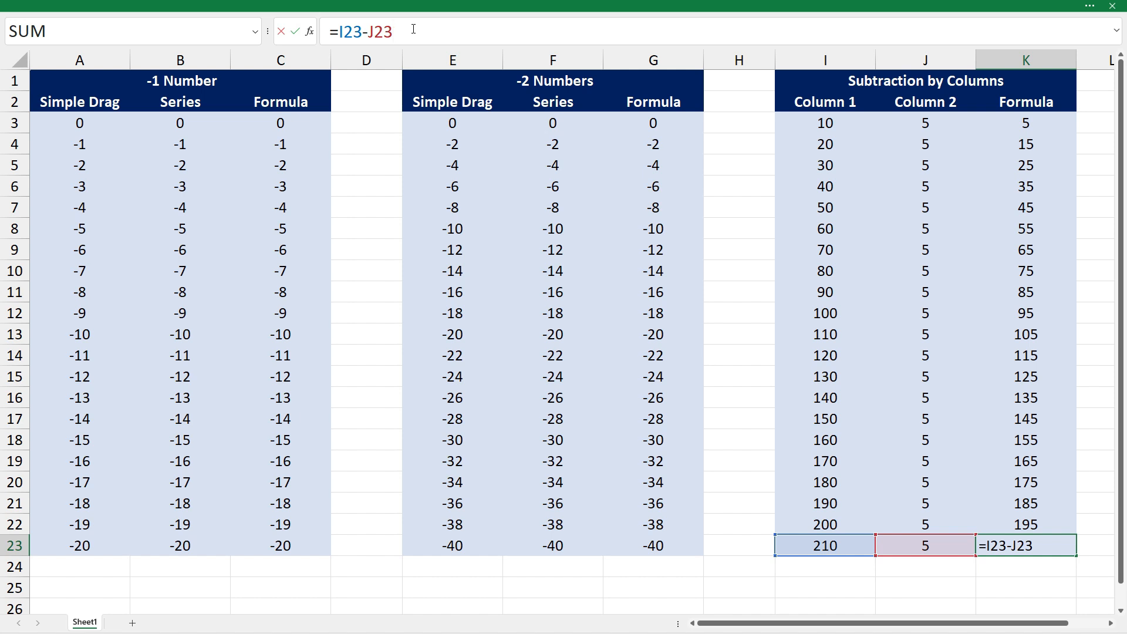
key("ctrl+Return")
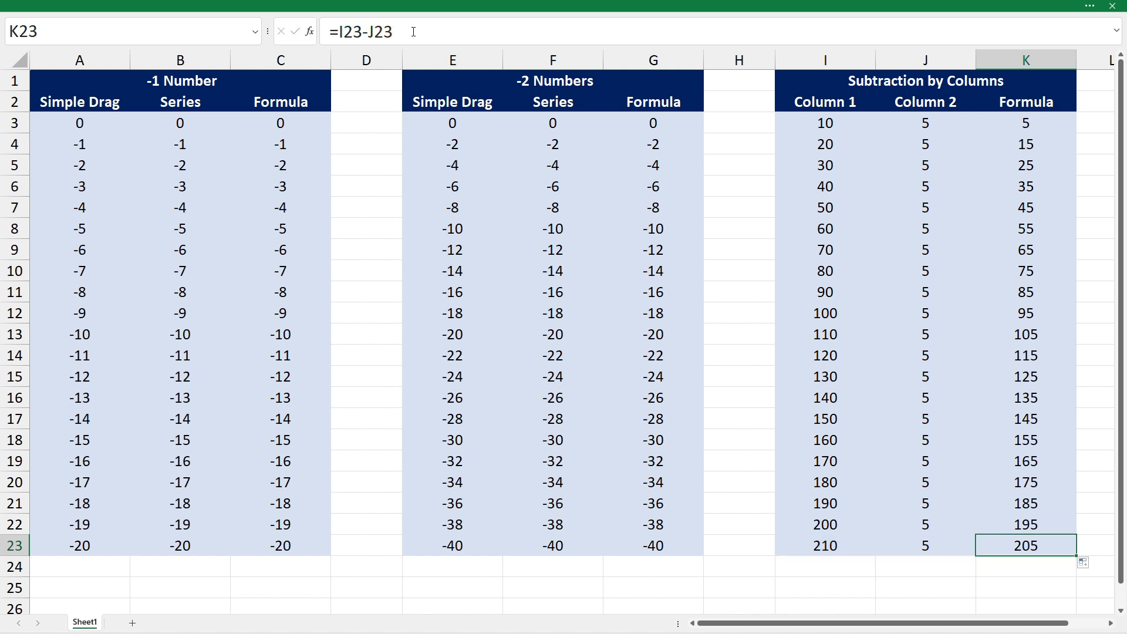
left_click(1002, 588)
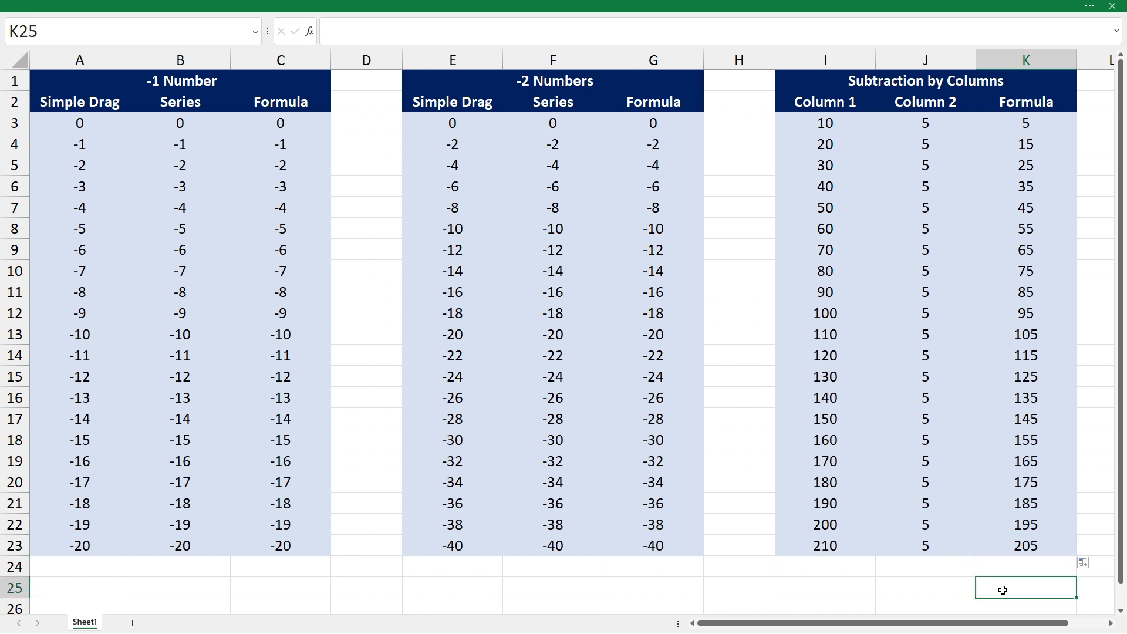